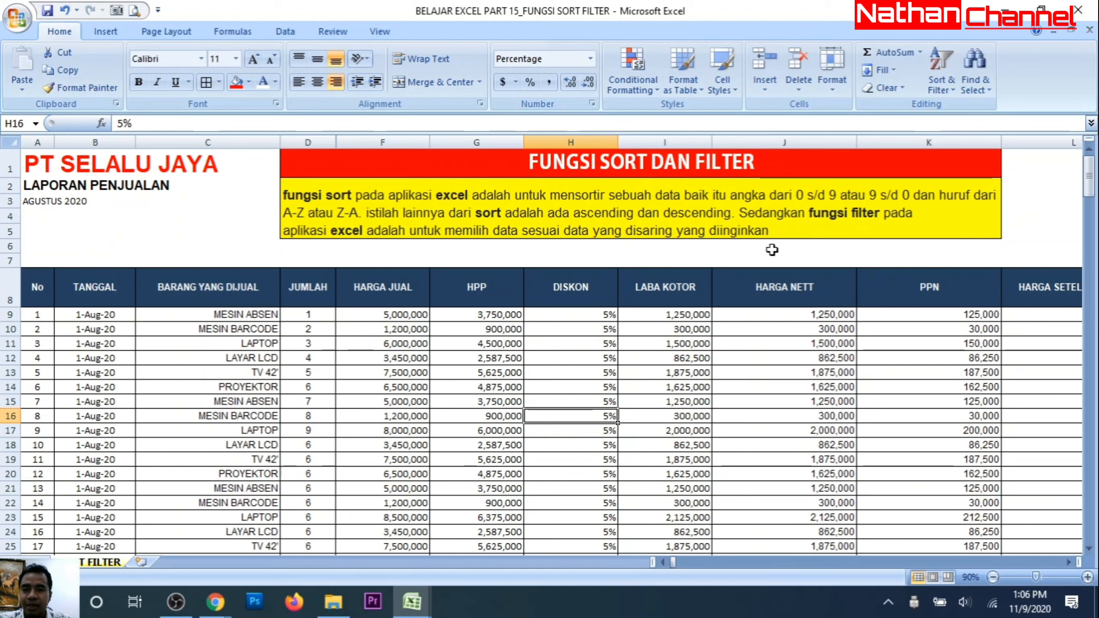
# Review the sort and filter explanation and look through the sales table down to its last numbered row
pyautogui.click(731, 246)
pyautogui.click(362, 228)
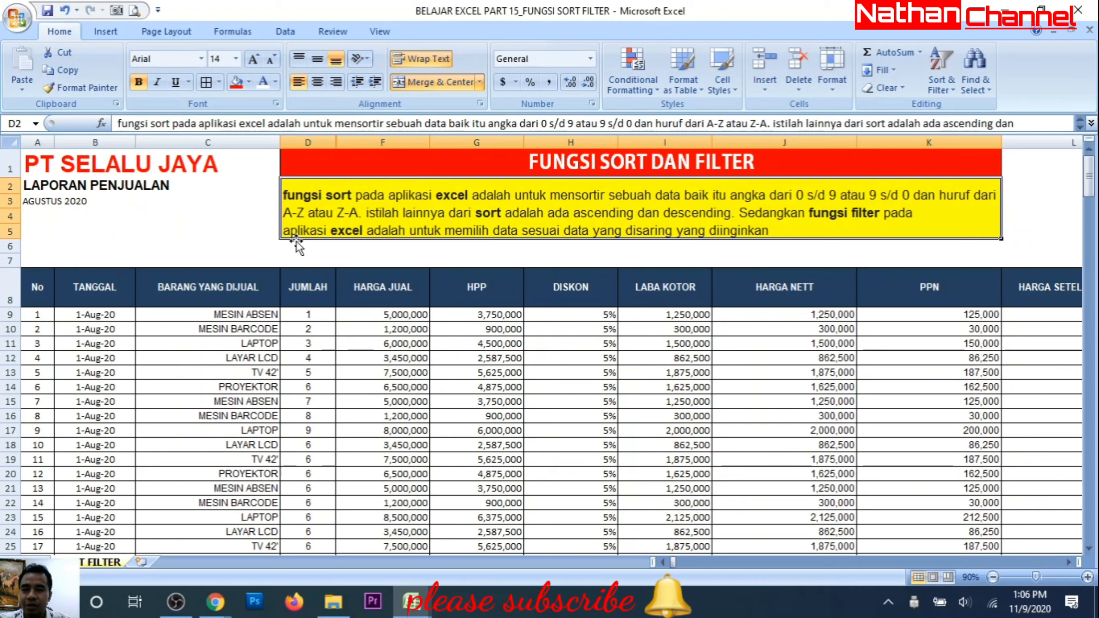
pyautogui.click(376, 372)
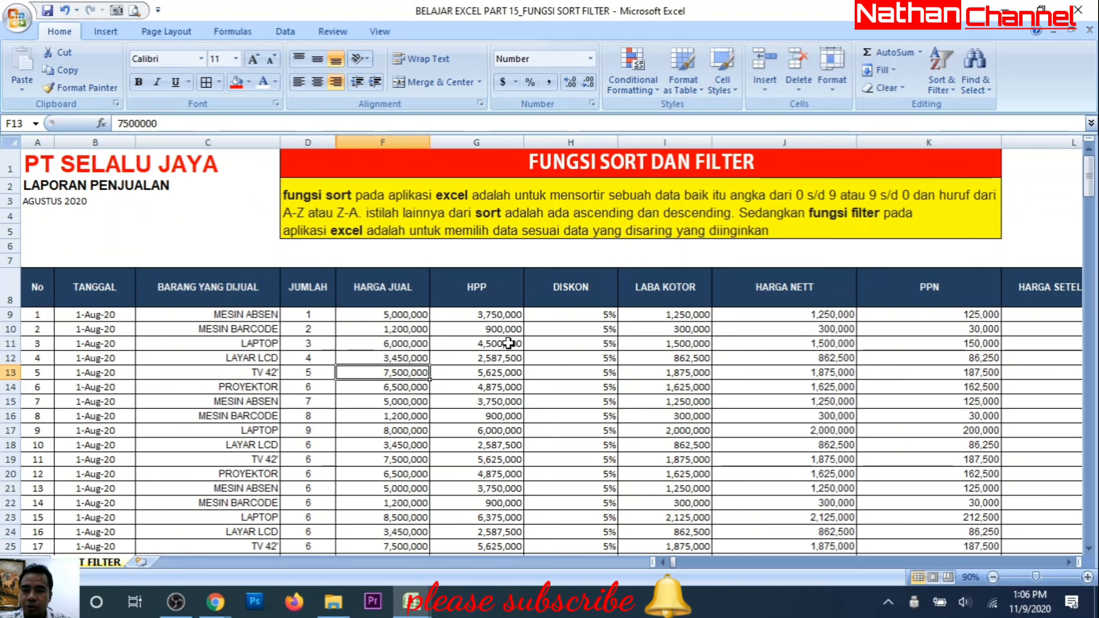
pyautogui.scroll(-1, 283, 341)
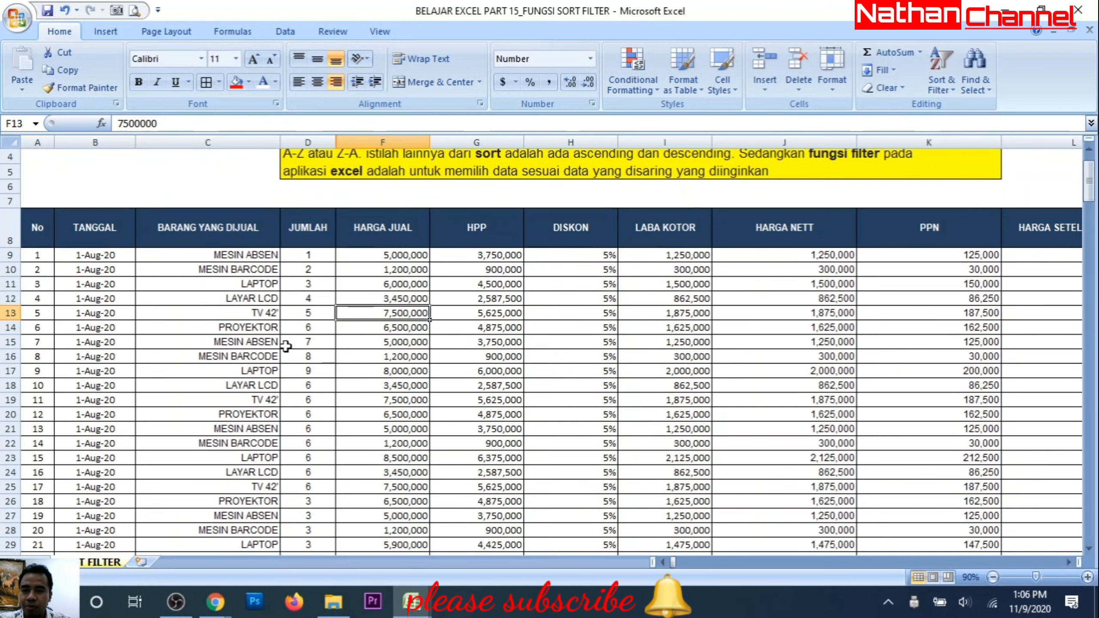
pyautogui.scroll(-20, 285, 345)
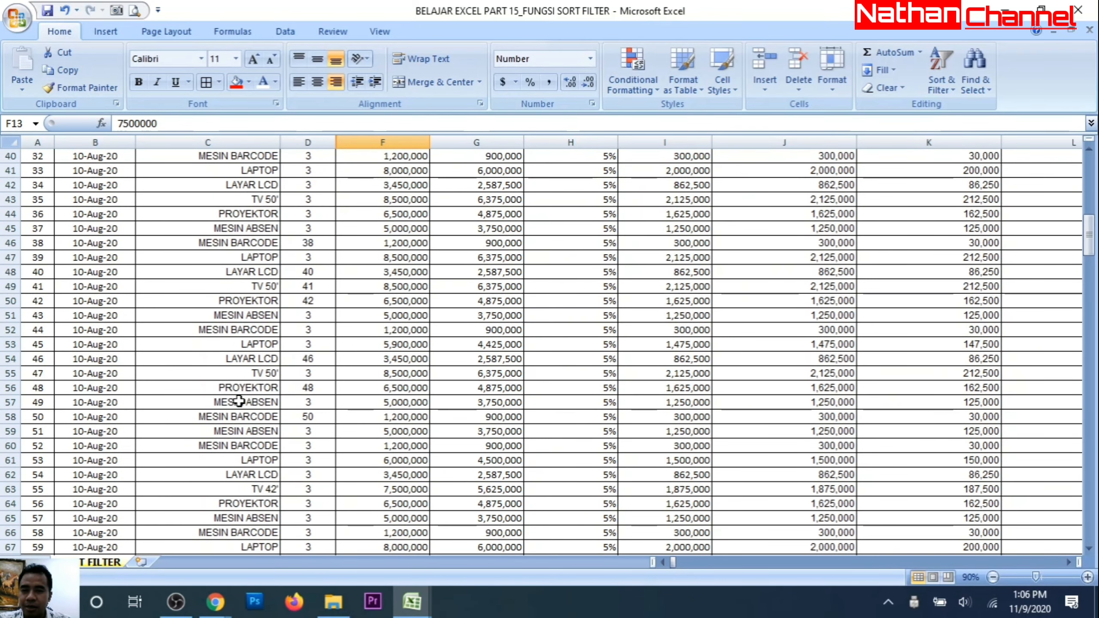
pyautogui.scroll(-20, 239, 402)
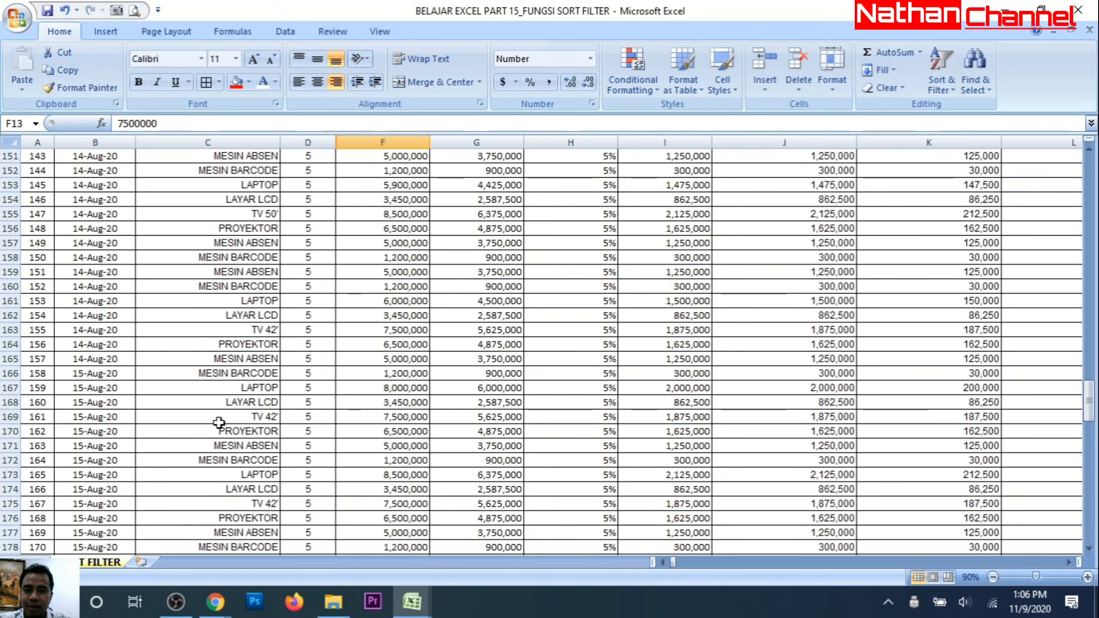
pyautogui.scroll(-20, 216, 427)
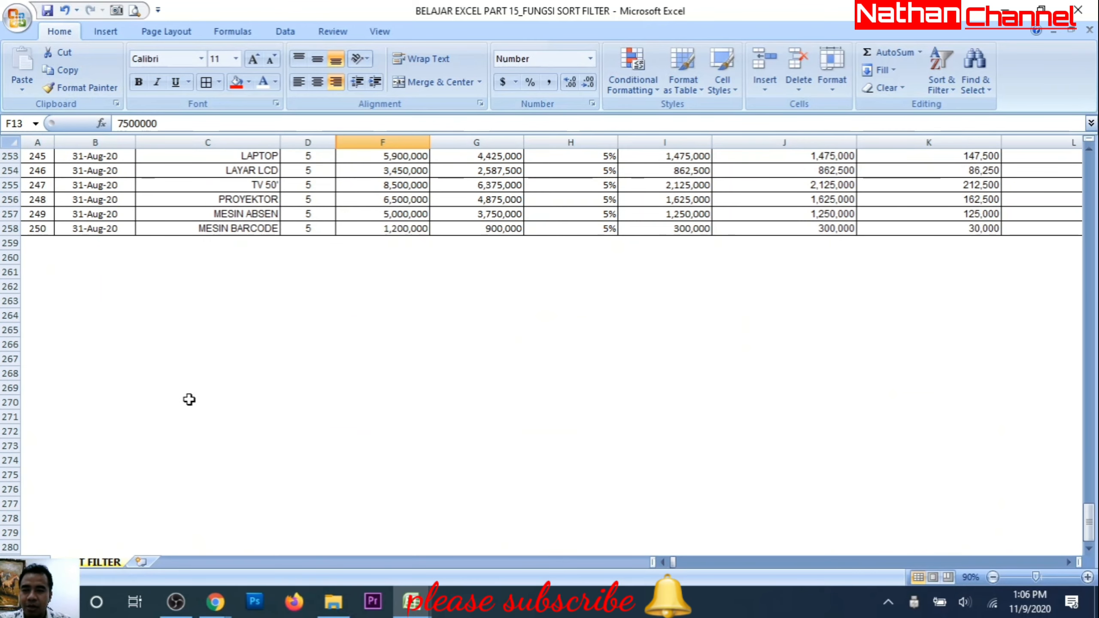
pyautogui.click(38, 228)
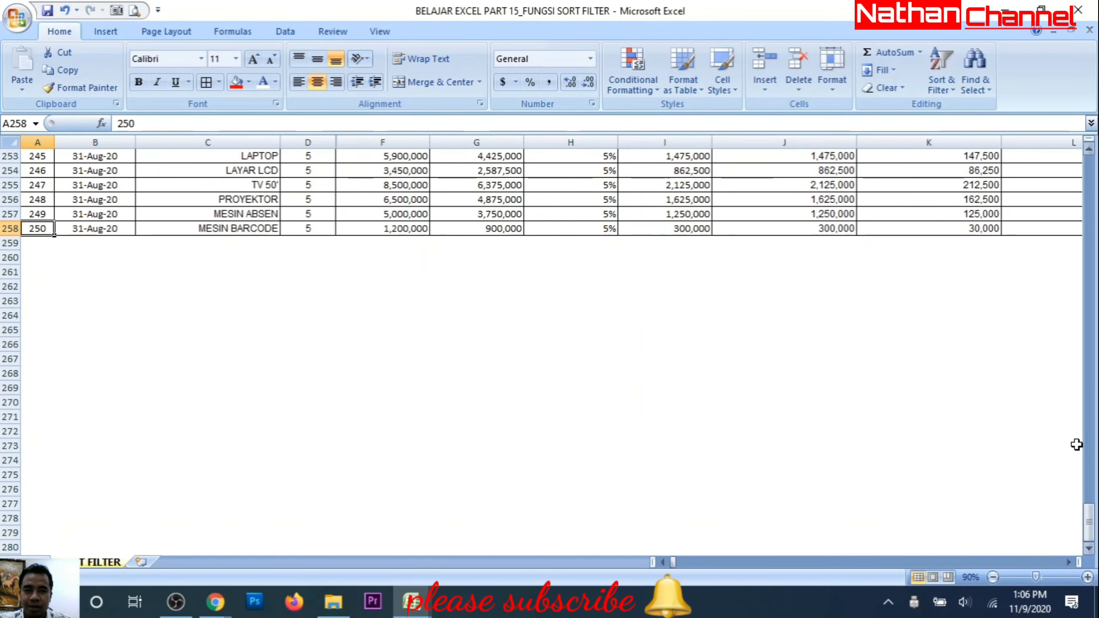
pyautogui.moveTo(1080, 535); pyautogui.dragTo(1090, 170)
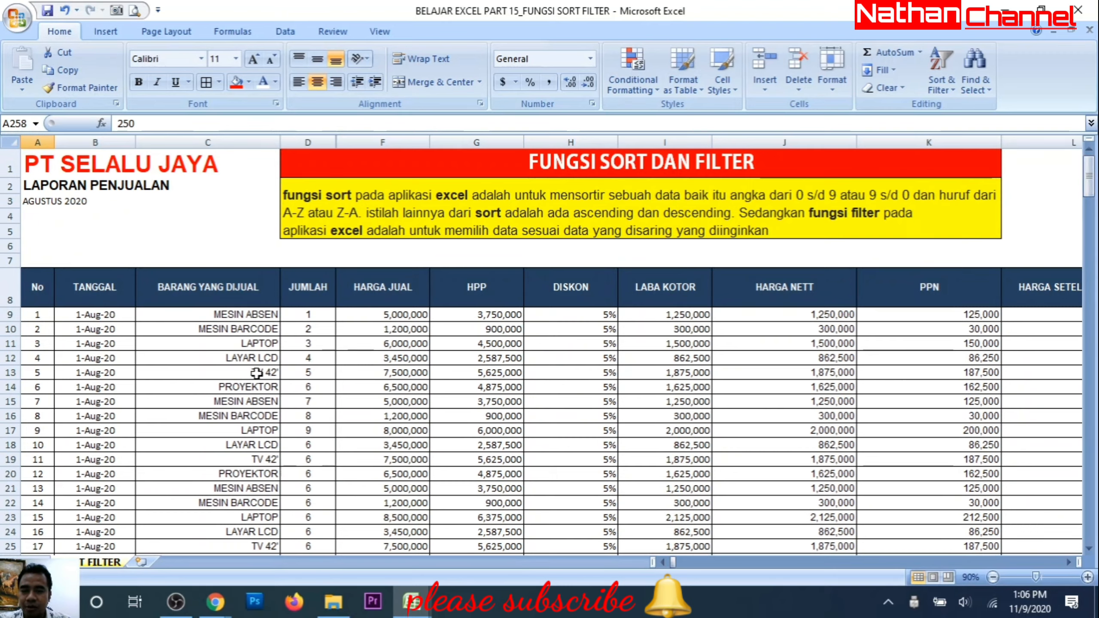
# Examine the TANGGAL, BARANG YANG DIJUAL, HARGA JUAL and HPP columns and the order of the items sold
pyautogui.click(250, 296)
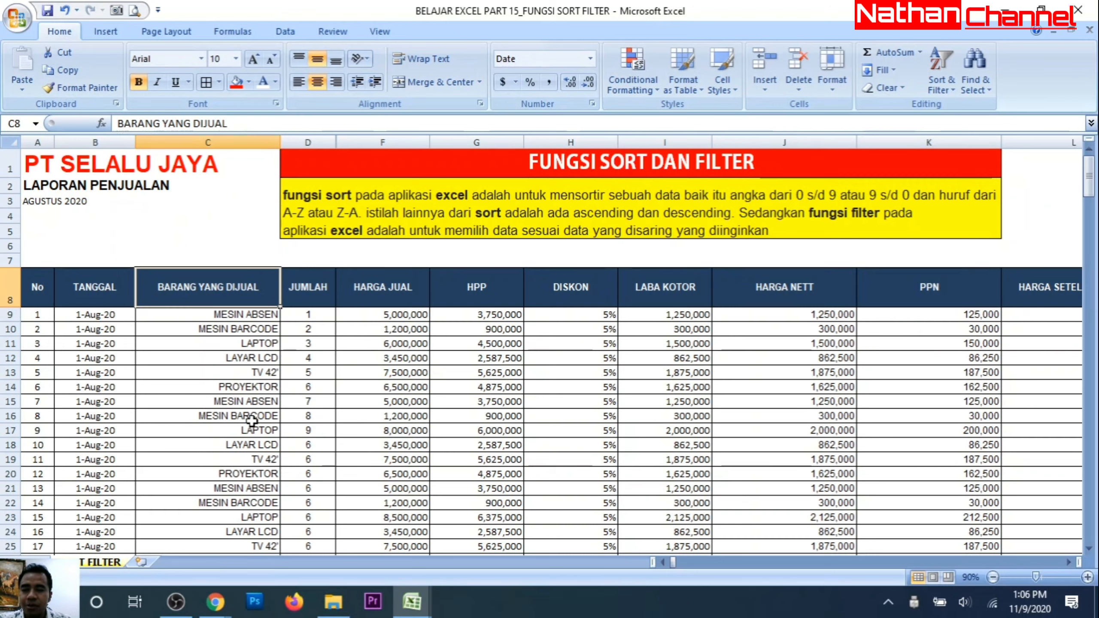
pyautogui.click(110, 316)
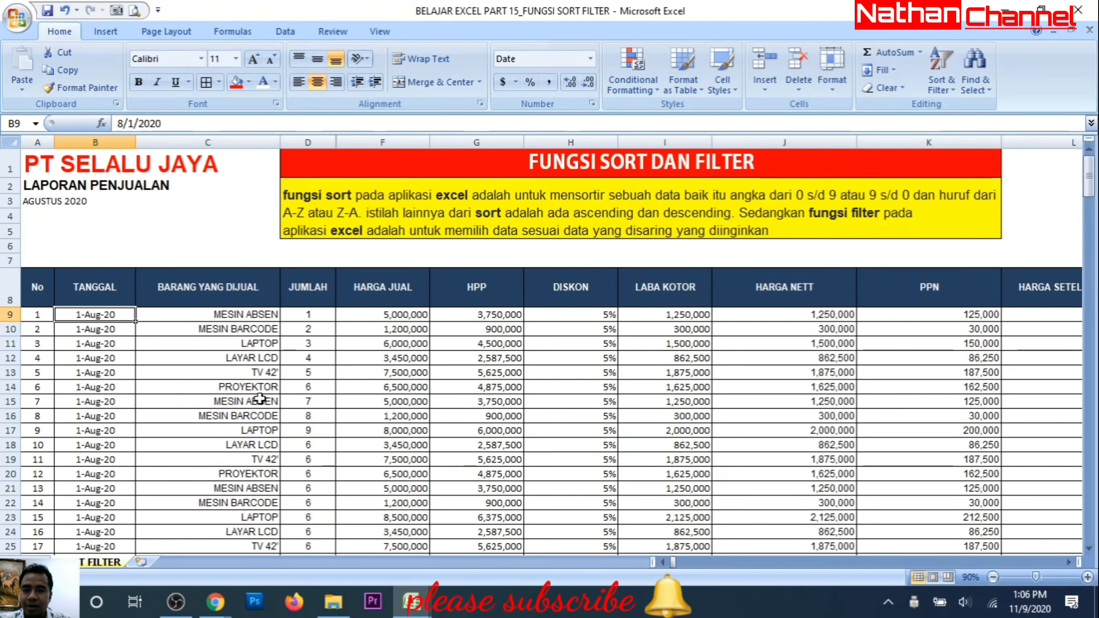
pyautogui.click(209, 325)
pyautogui.scroll(-6, 236, 399)
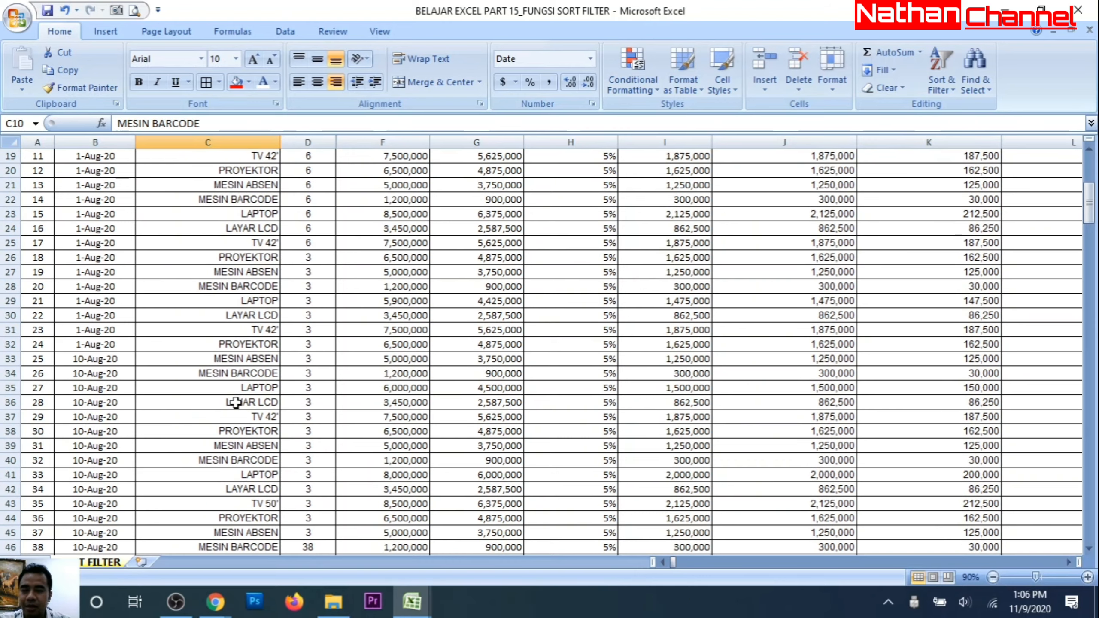
pyautogui.scroll(-7, 236, 402)
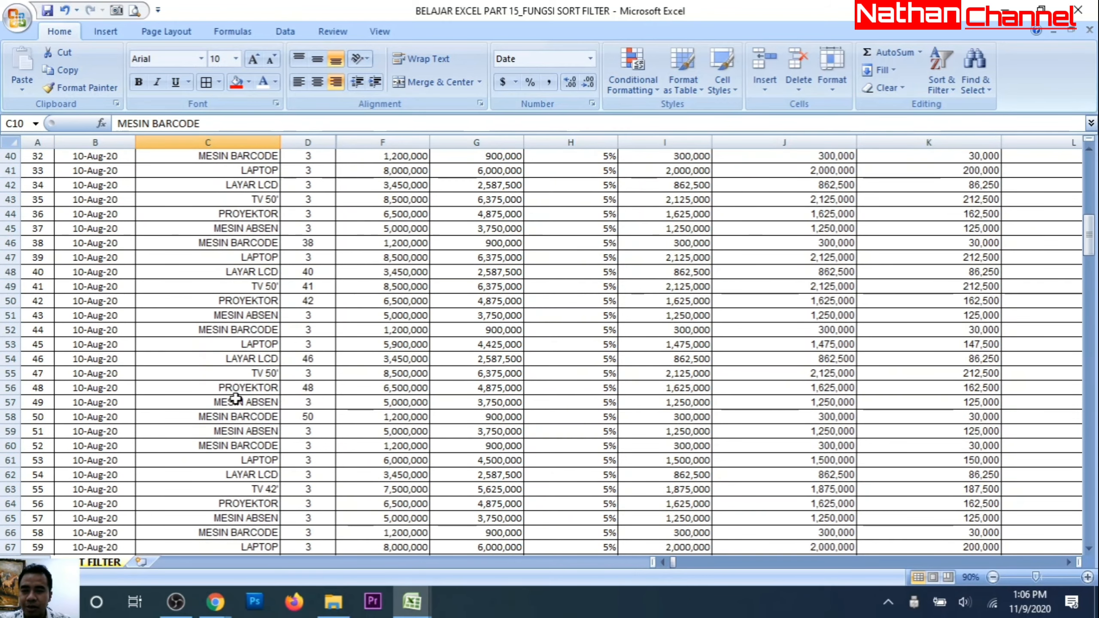
pyautogui.scroll(13, 236, 400)
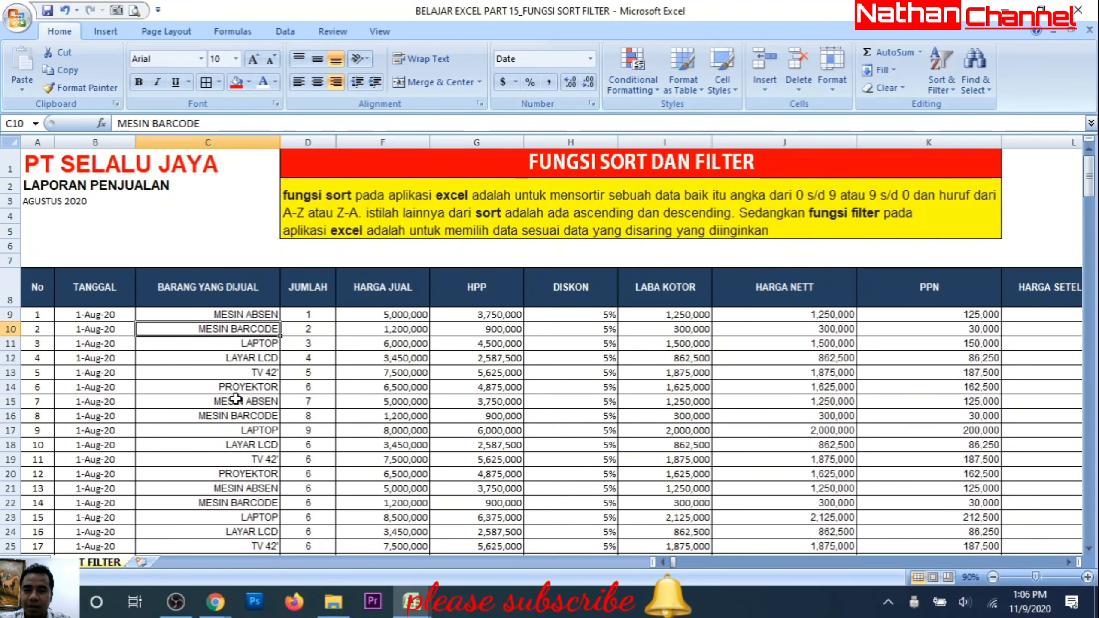
pyautogui.click(175, 311)
pyautogui.click(387, 319)
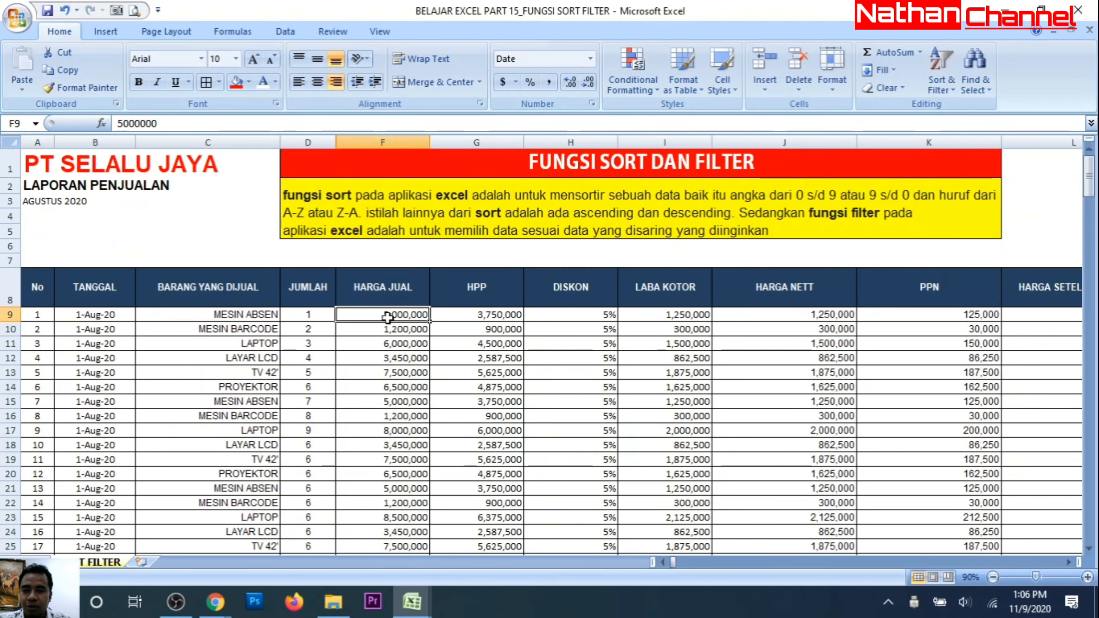
pyautogui.click(452, 314)
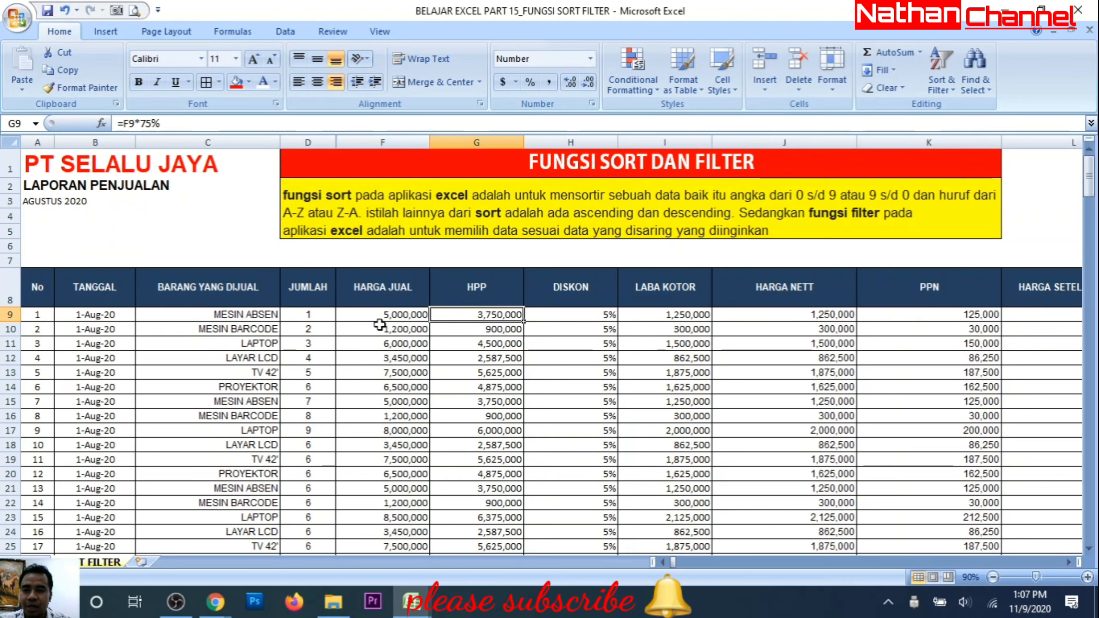
pyautogui.click(187, 297)
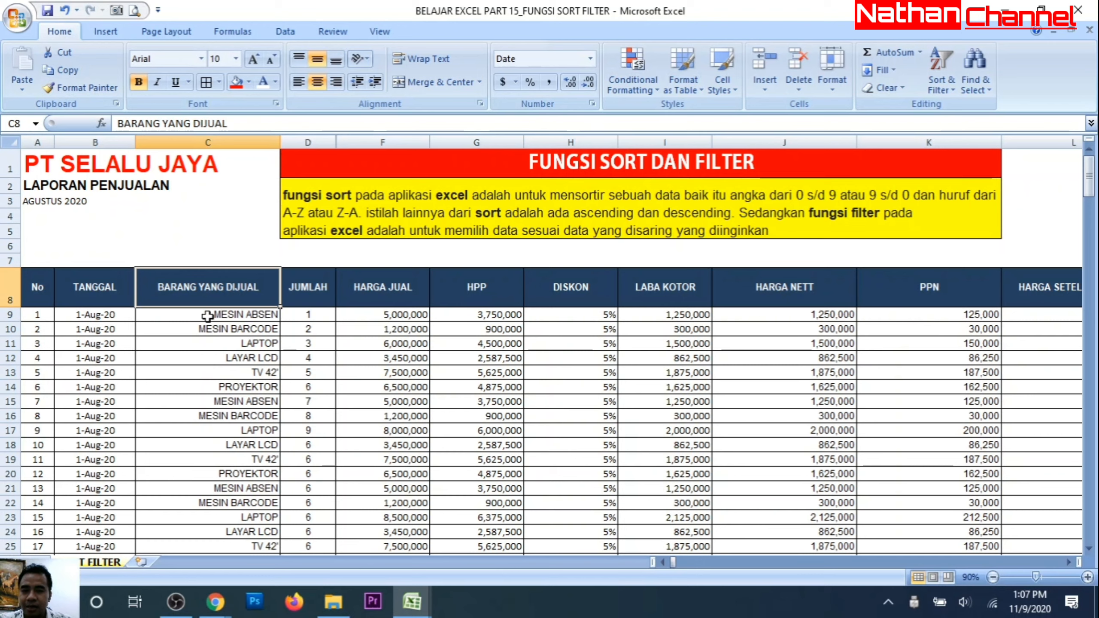
pyautogui.moveTo(207, 316); pyautogui.dragTo(211, 469)
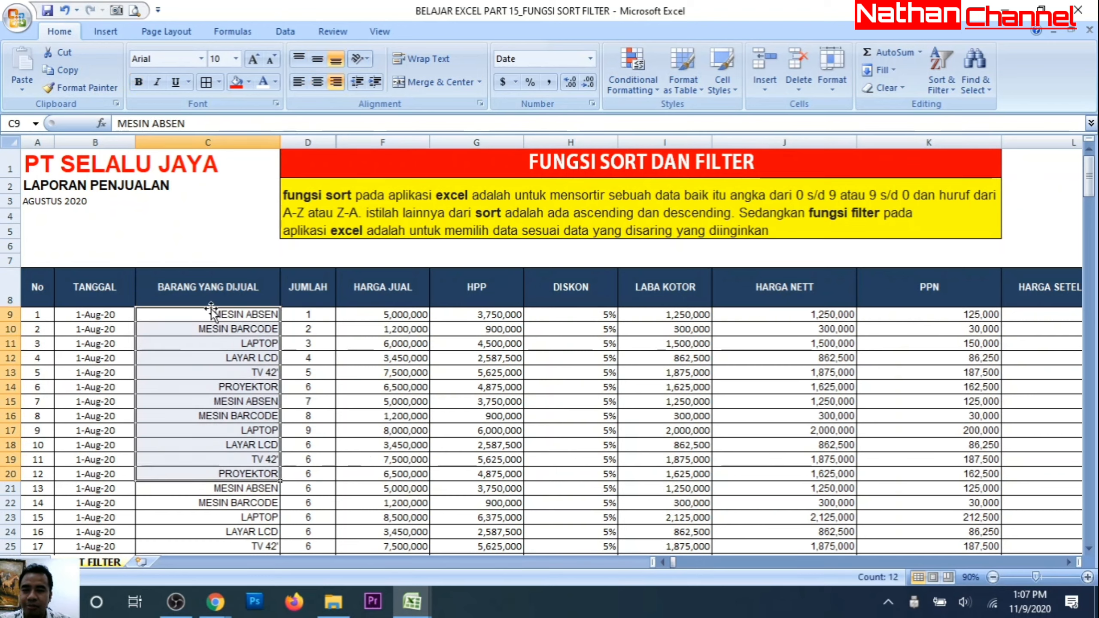
pyautogui.click(545, 402)
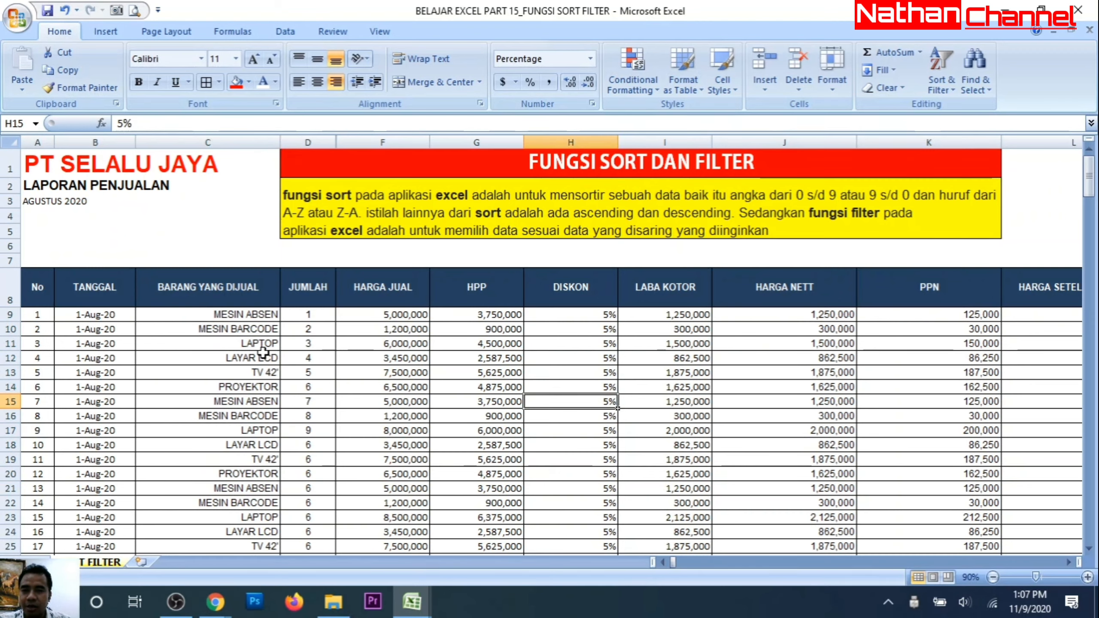
# Set up a custom sort of the sales table with BARANG YANG DIJUAL as the sort column
pyautogui.click(168, 317)
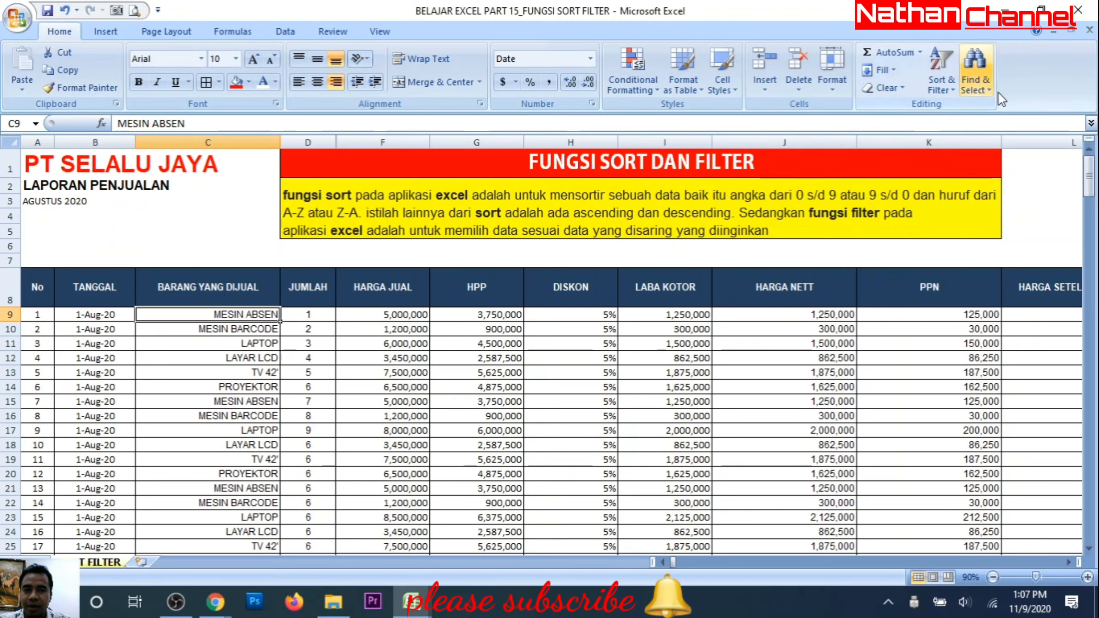
pyautogui.click(953, 87)
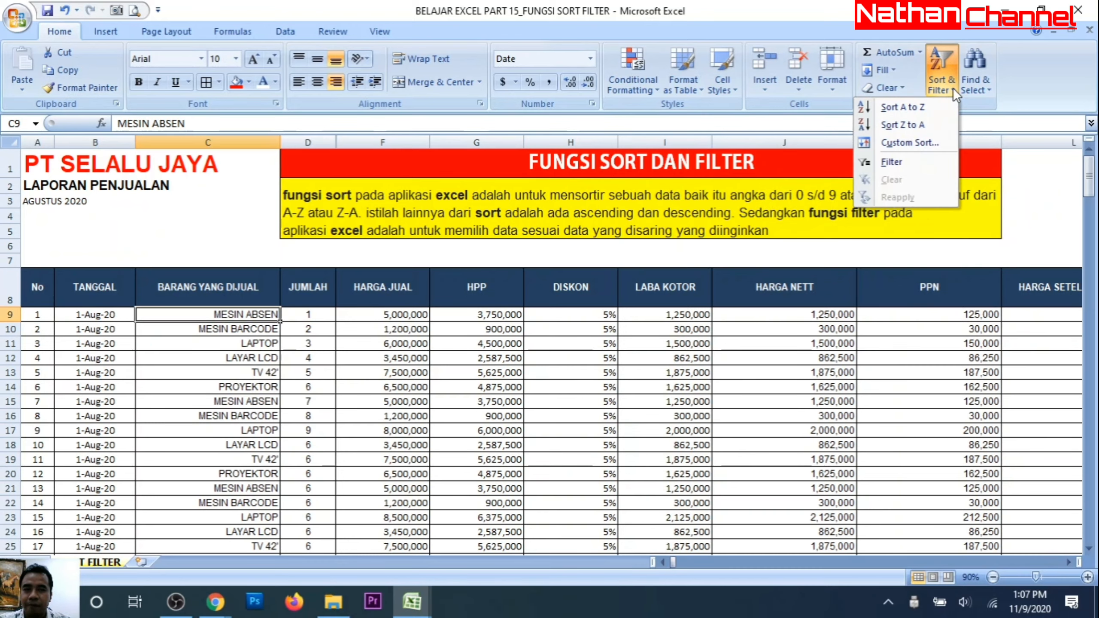
pyautogui.click(901, 144)
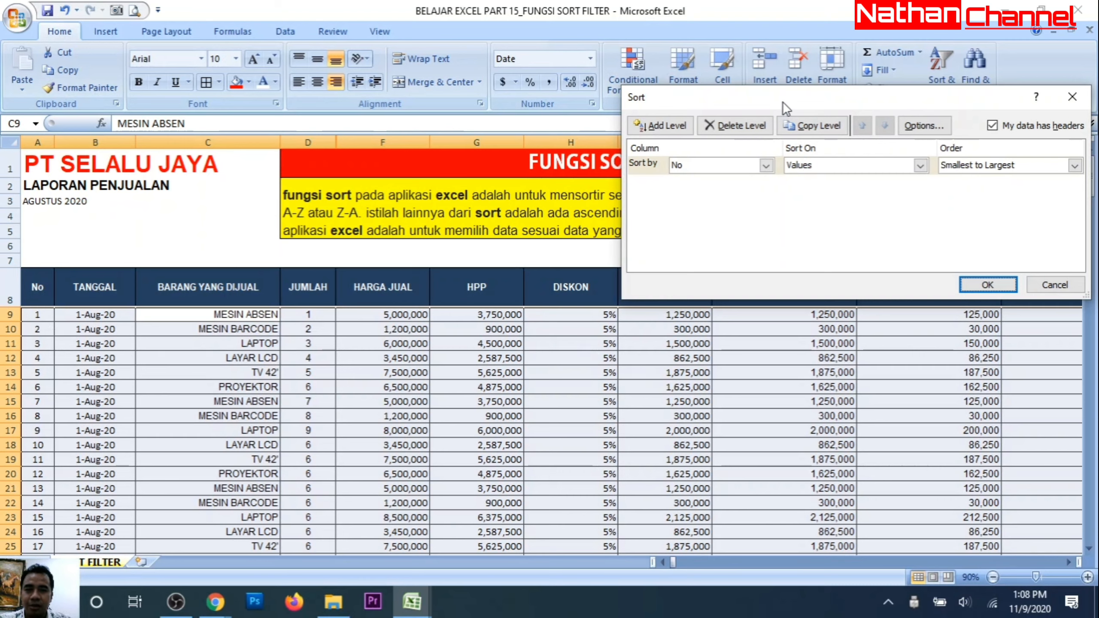
pyautogui.moveTo(783, 101); pyautogui.dragTo(742, 59)
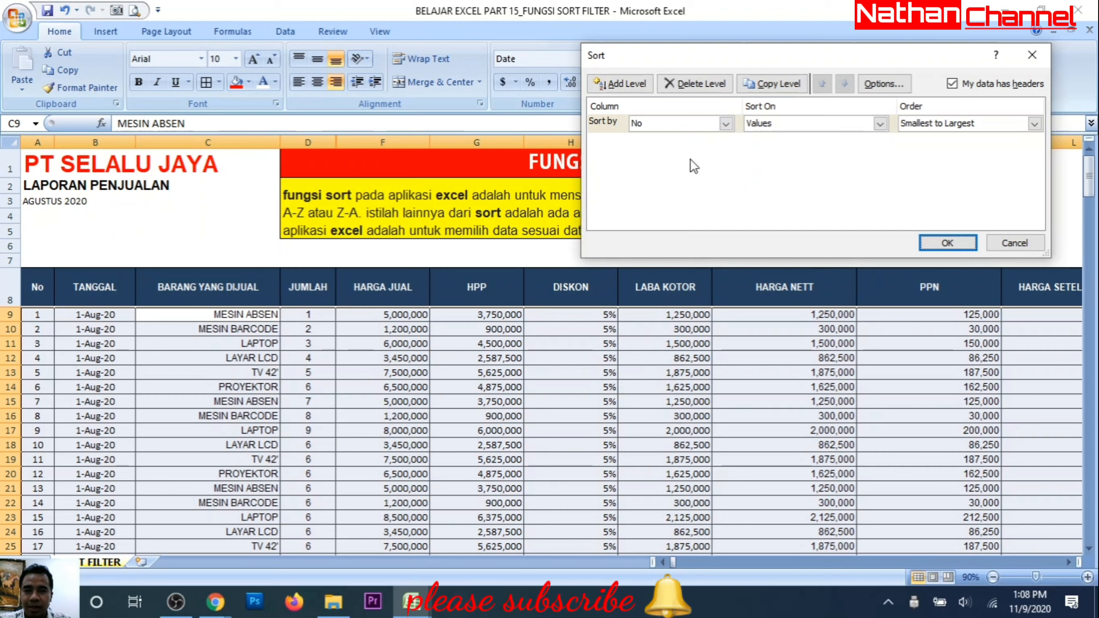
pyautogui.click(725, 122)
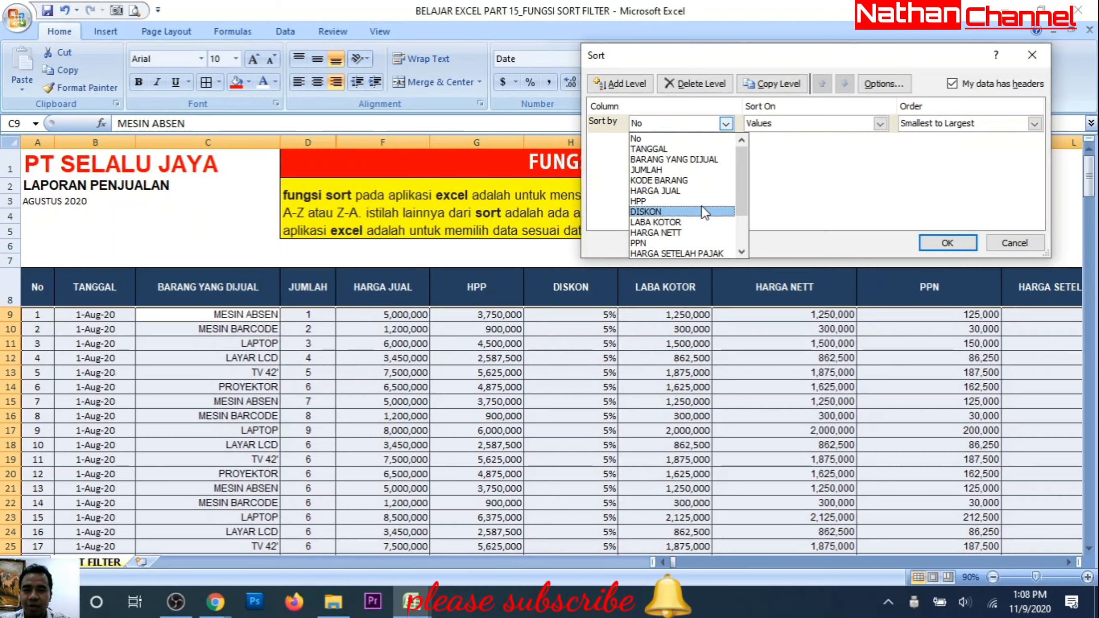
pyautogui.click(715, 159)
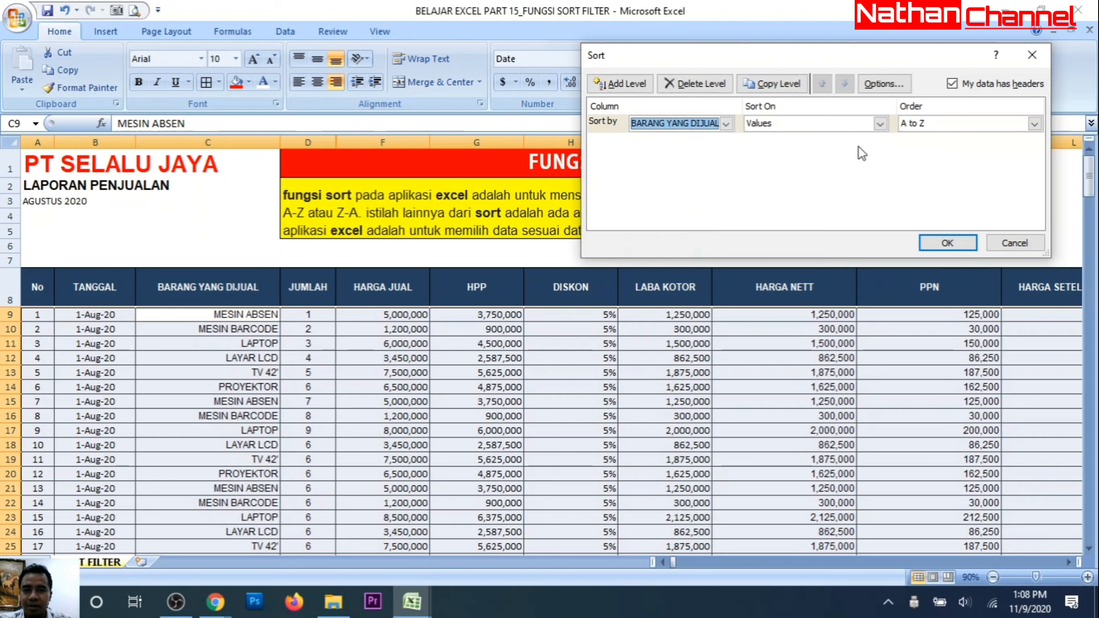
# Set the custom sort to use cell values in A to Z order and apply it to the sales table
pyautogui.click(880, 124)
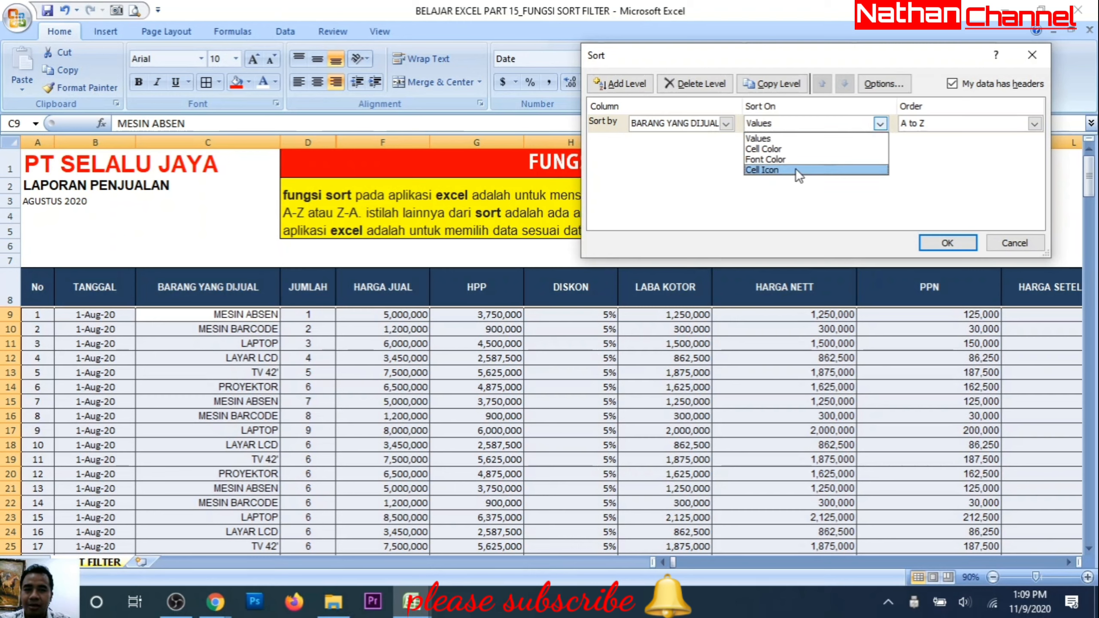
pyautogui.click(786, 200)
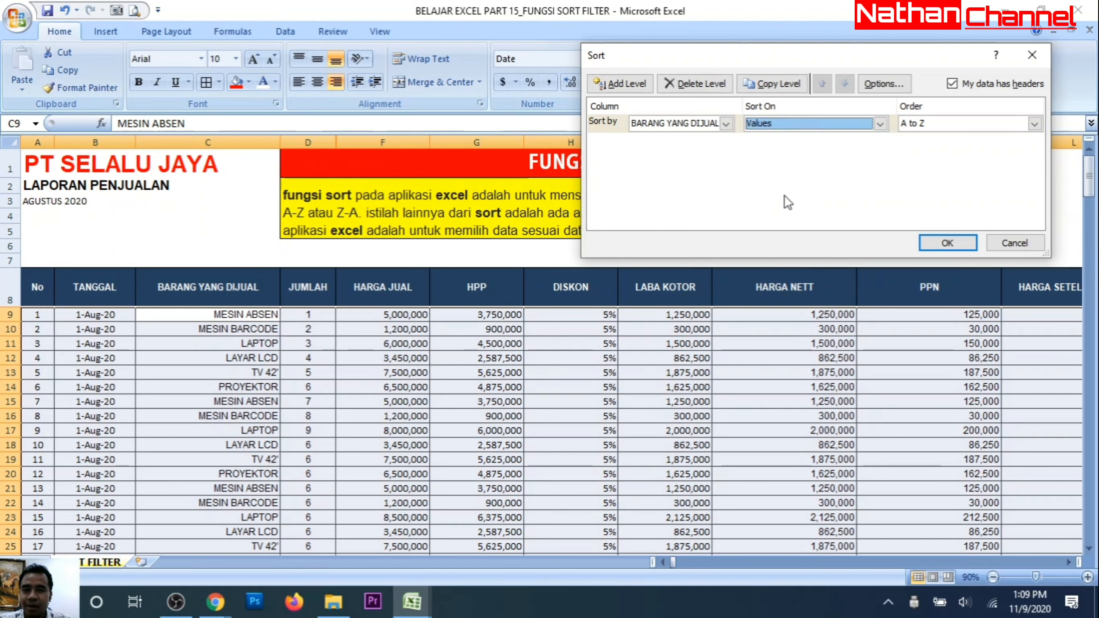
pyautogui.click(880, 126)
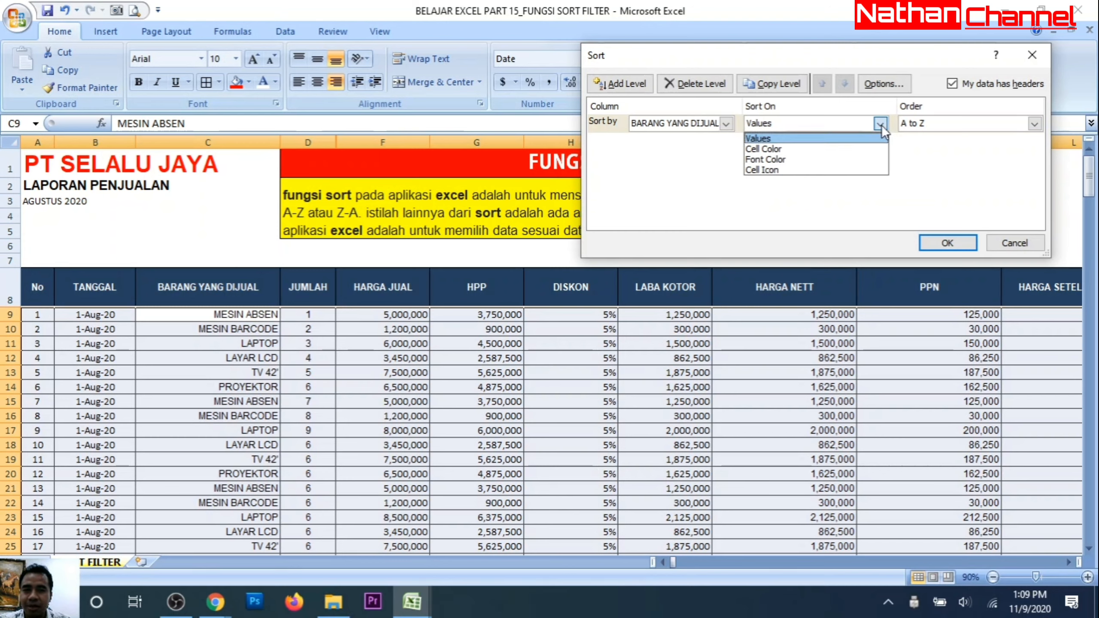
pyautogui.click(763, 140)
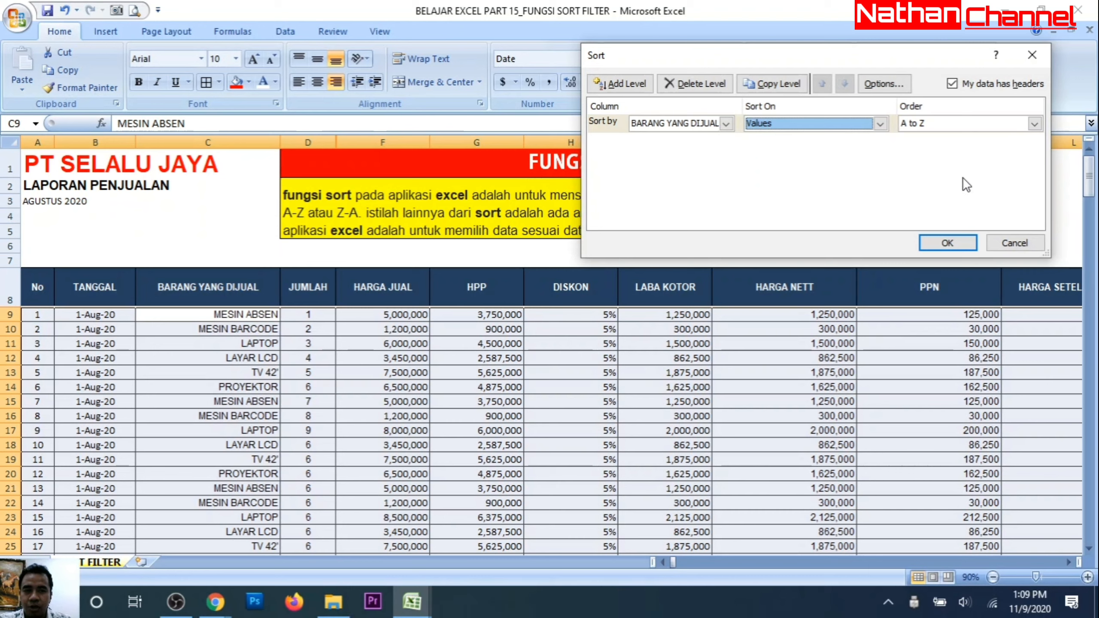
pyautogui.click(1034, 124)
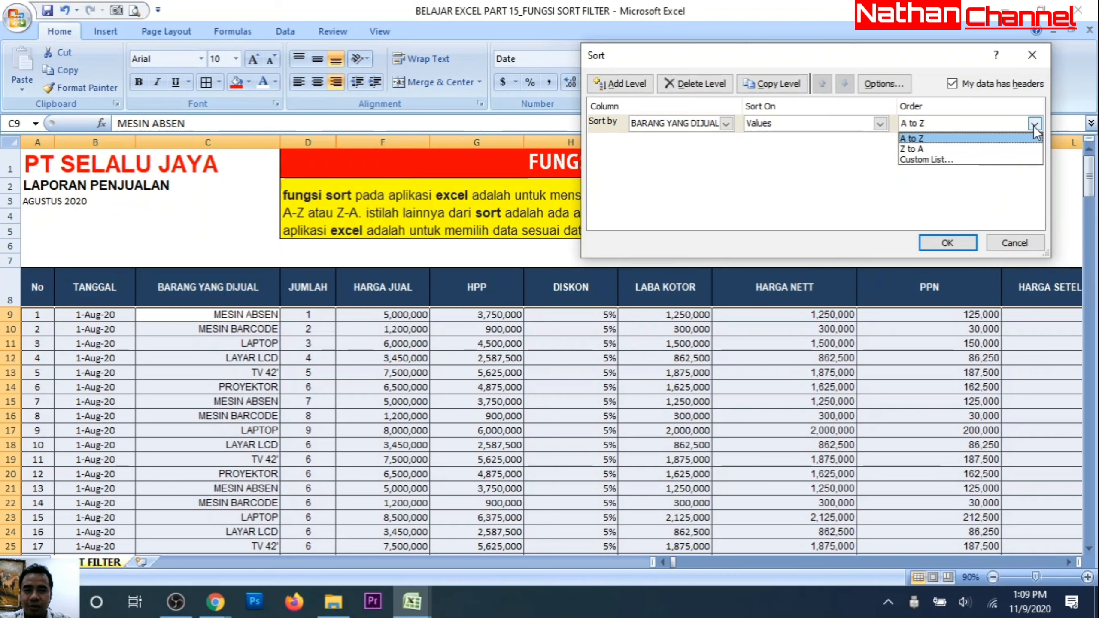
pyautogui.click(939, 139)
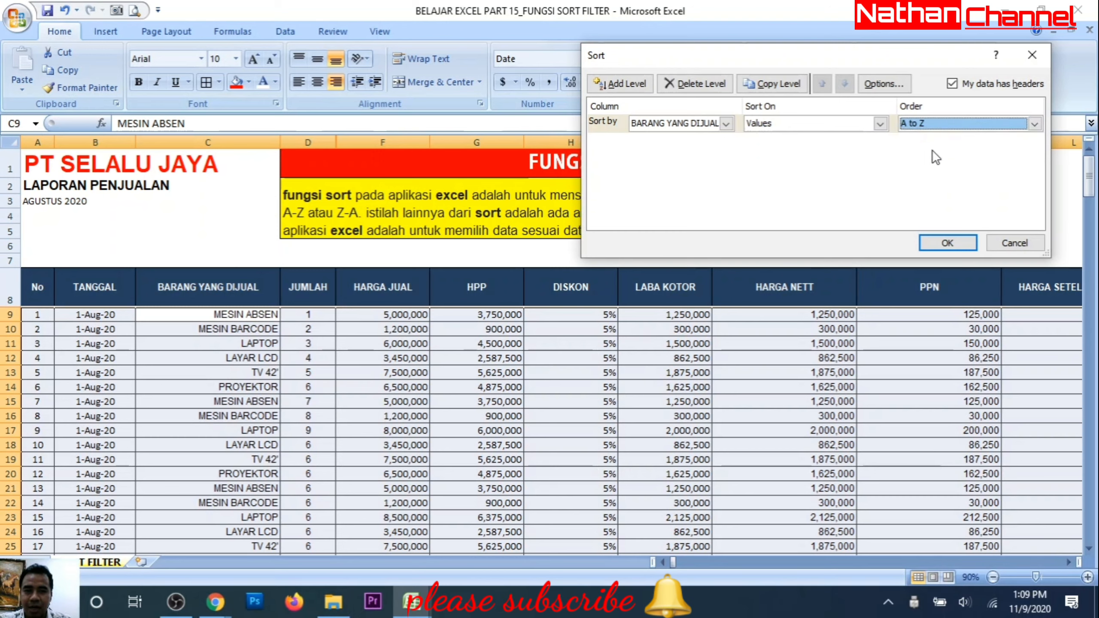
pyautogui.click(958, 245)
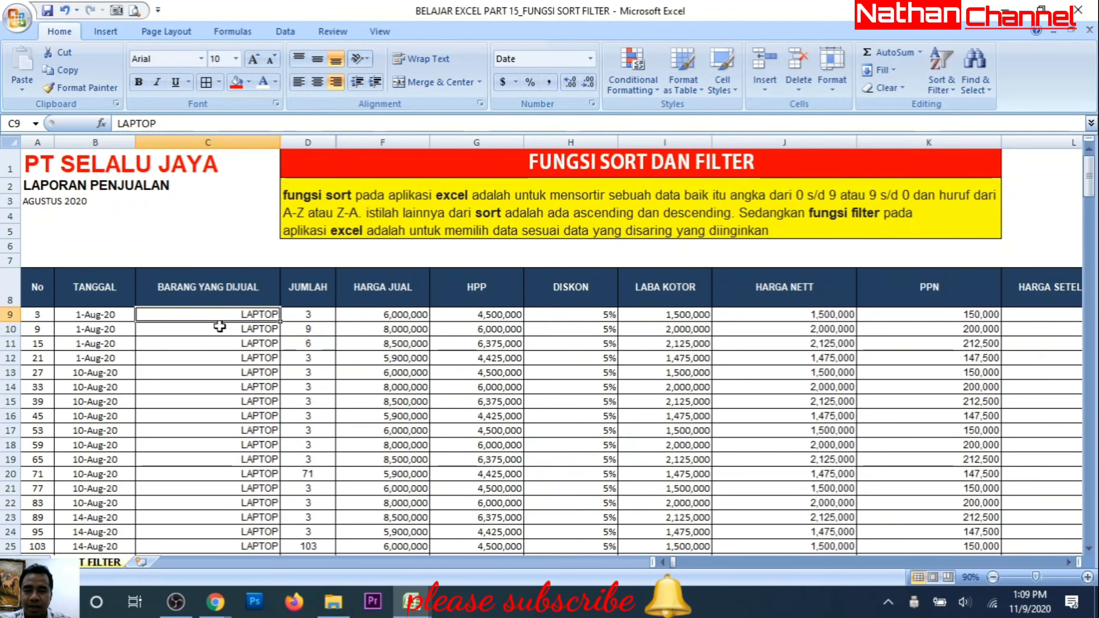
# Check the item order in the BARANG YANG DIJUAL column from the first sales row down to the last
pyautogui.scroll(-20, 232, 362)
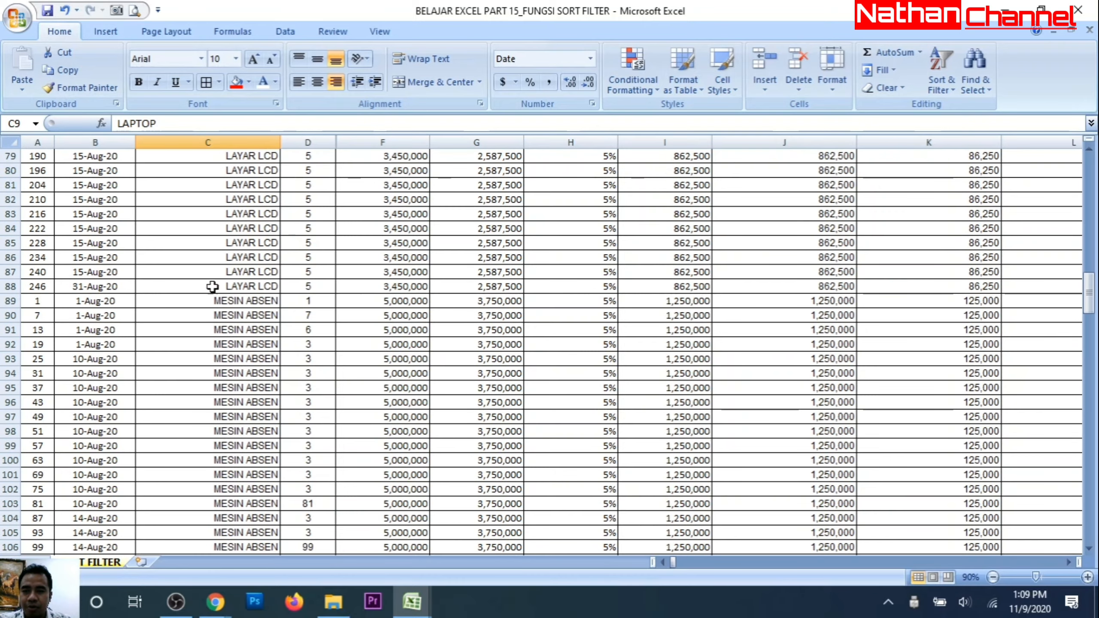
pyautogui.scroll(20, 234, 257)
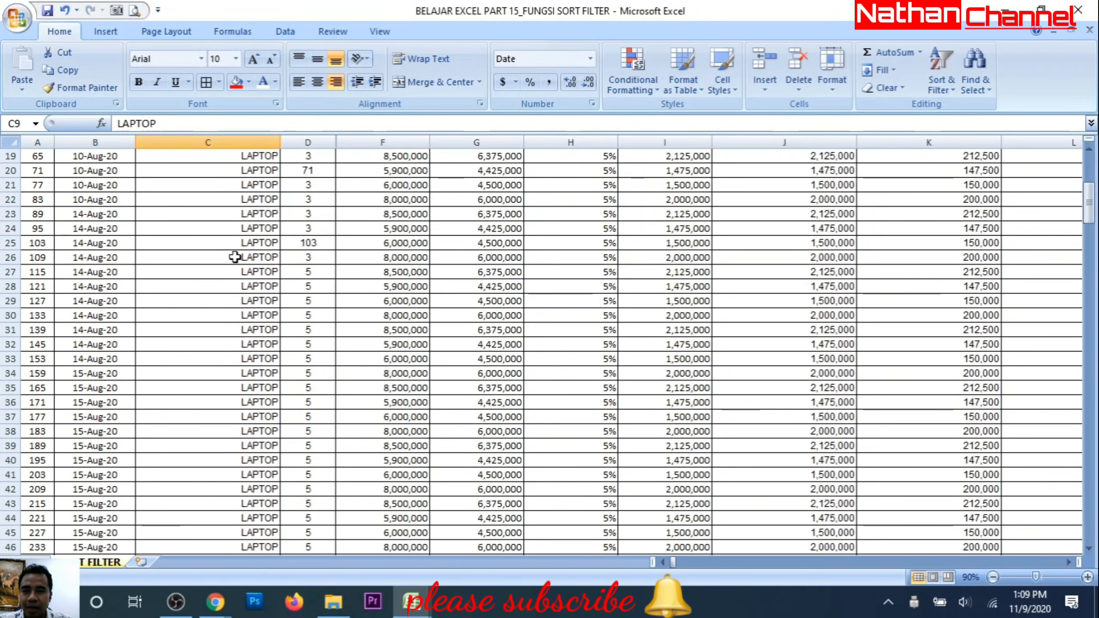
pyautogui.scroll(6, 234, 257)
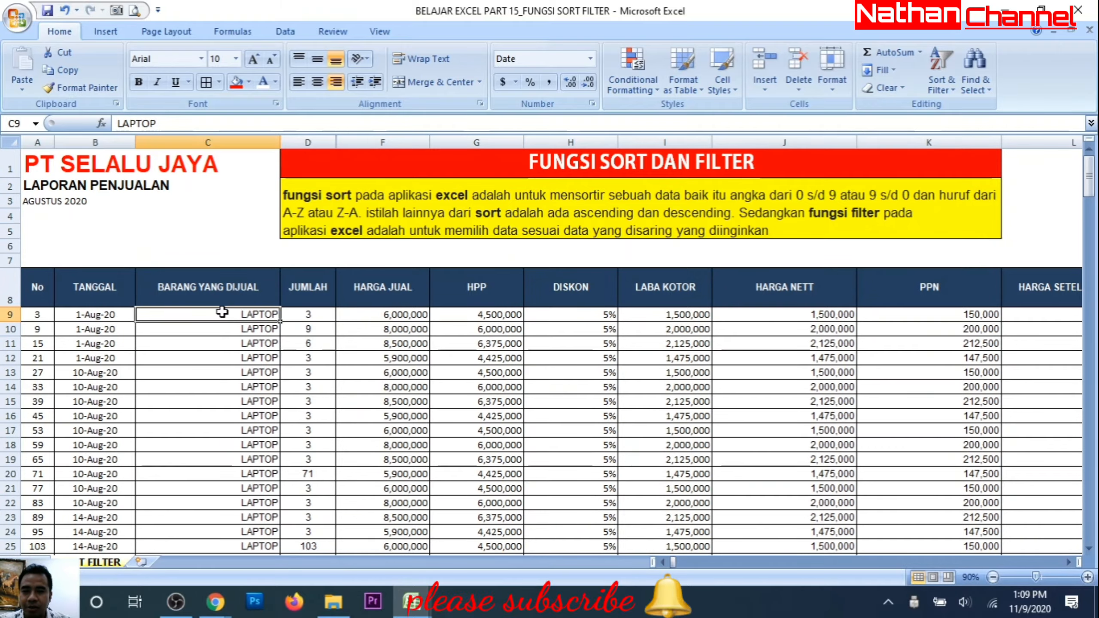
pyautogui.scroll(-20, 222, 312)
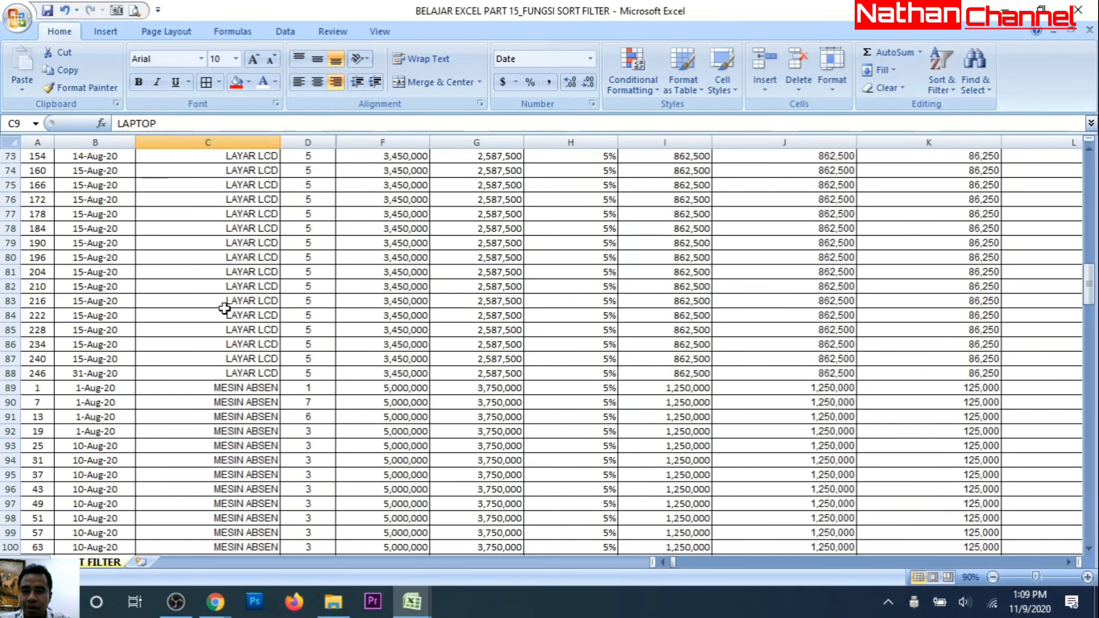
pyautogui.scroll(-2, 221, 311)
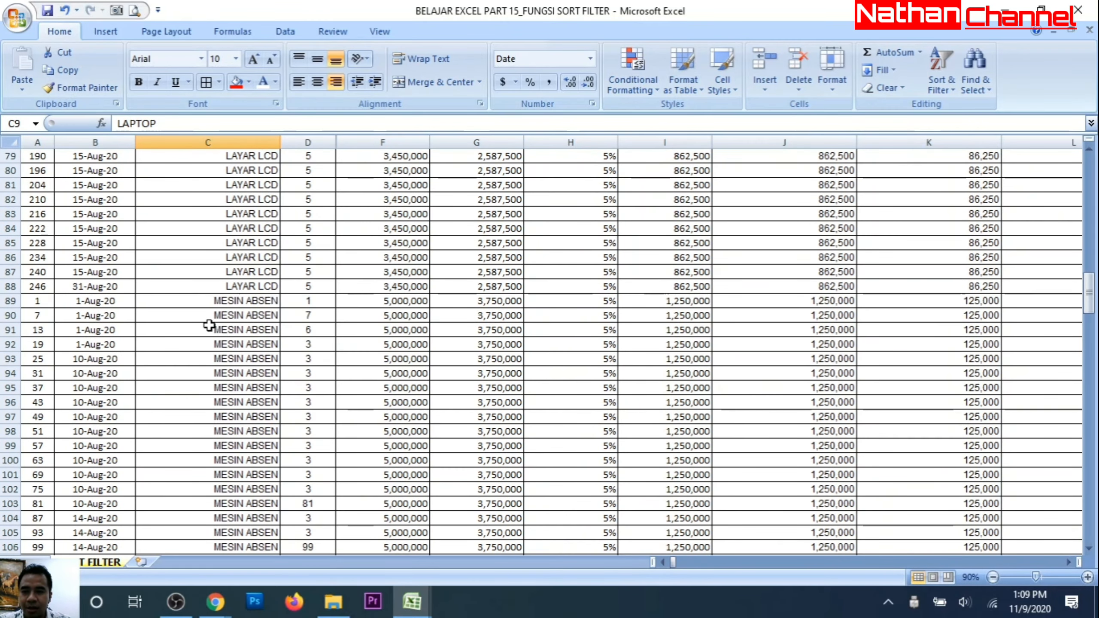
pyautogui.click(213, 301)
pyautogui.scroll(-16, 218, 307)
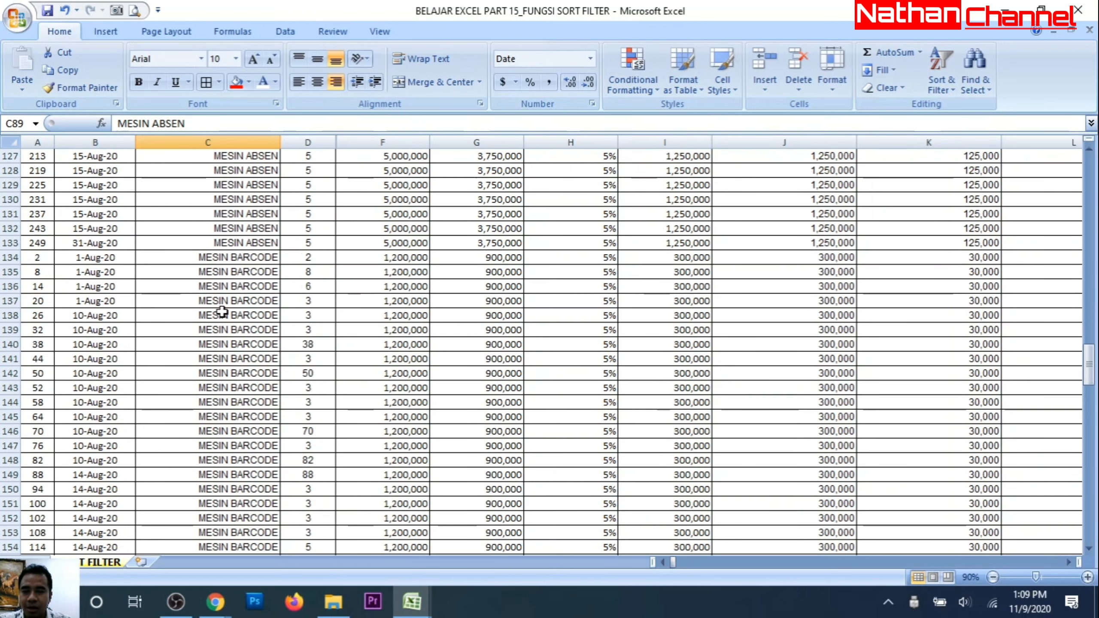
pyautogui.scroll(-5, 222, 311)
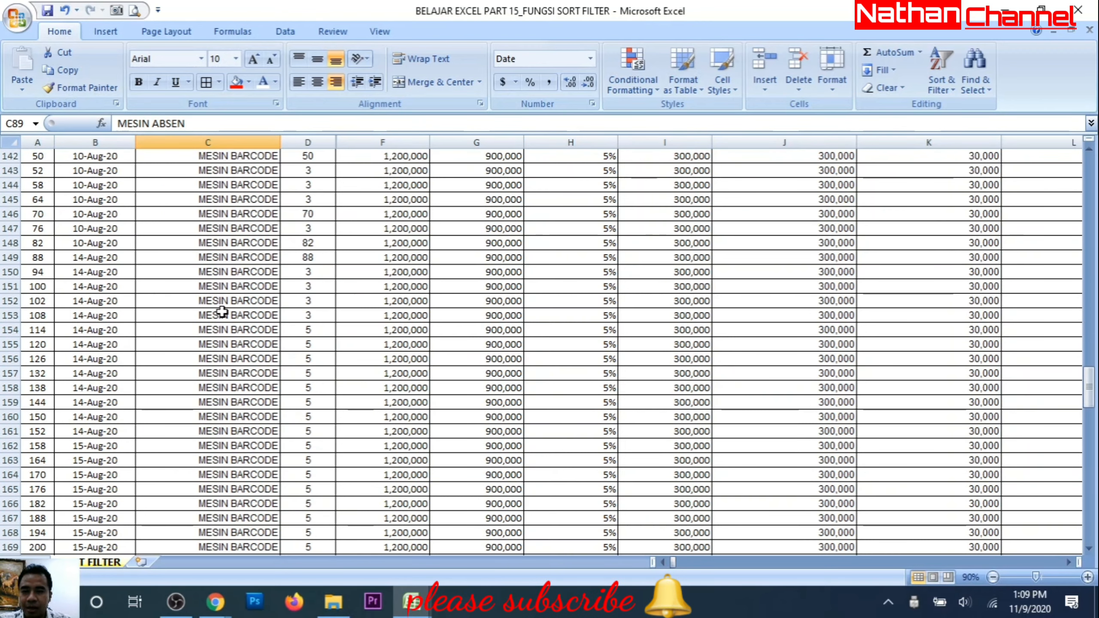
pyautogui.scroll(5, 222, 312)
pyautogui.scroll(-13, 222, 312)
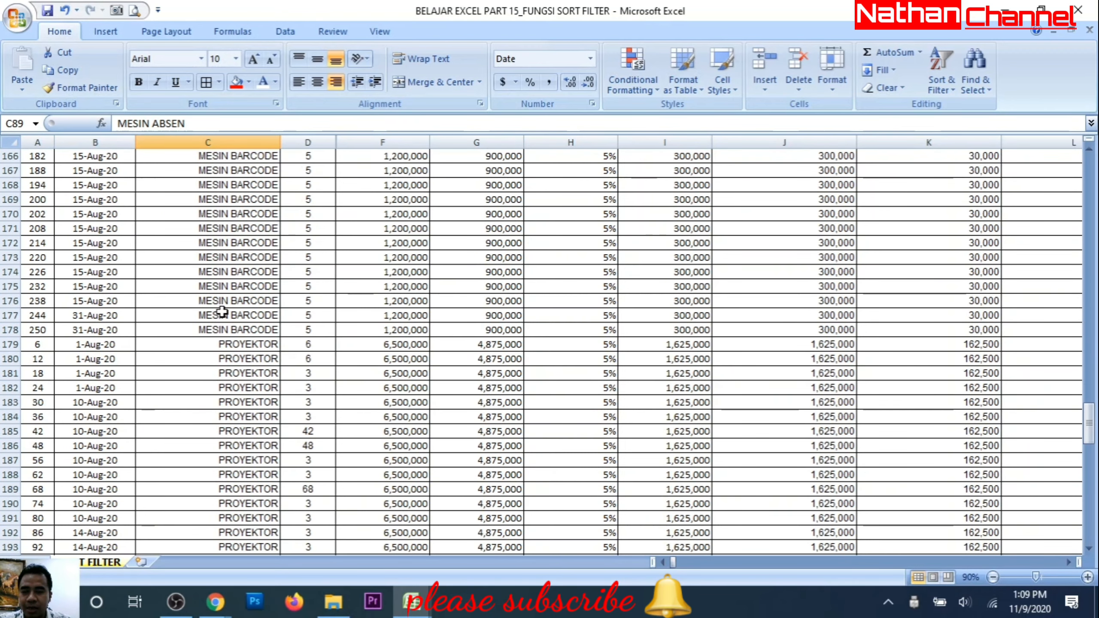
pyautogui.scroll(-15, 222, 311)
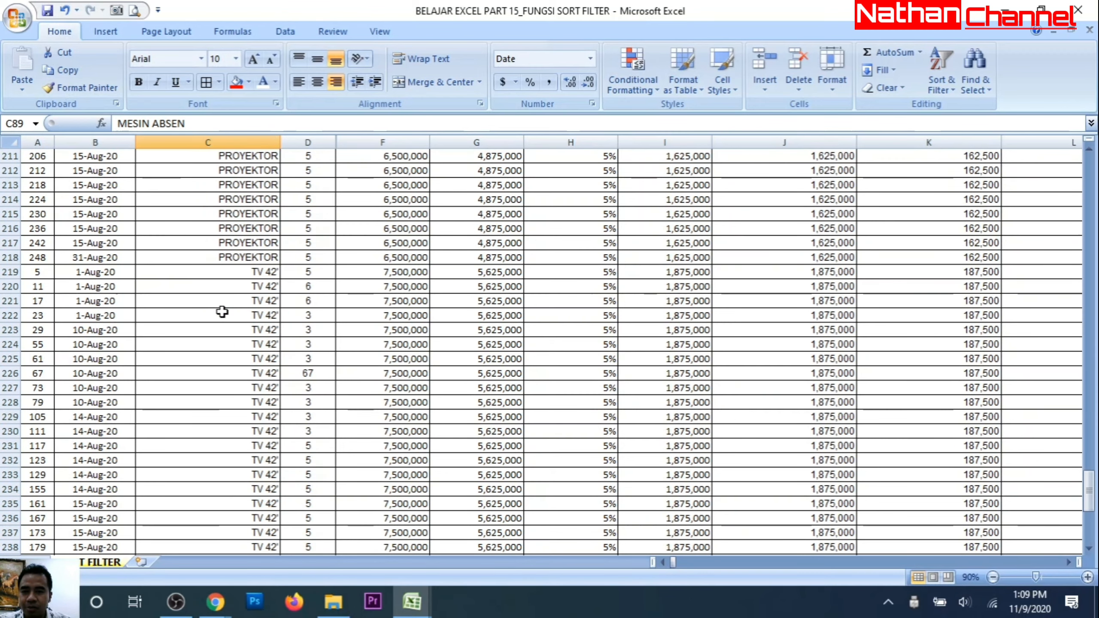
pyautogui.scroll(-4, 253, 367)
pyautogui.scroll(-9, 254, 368)
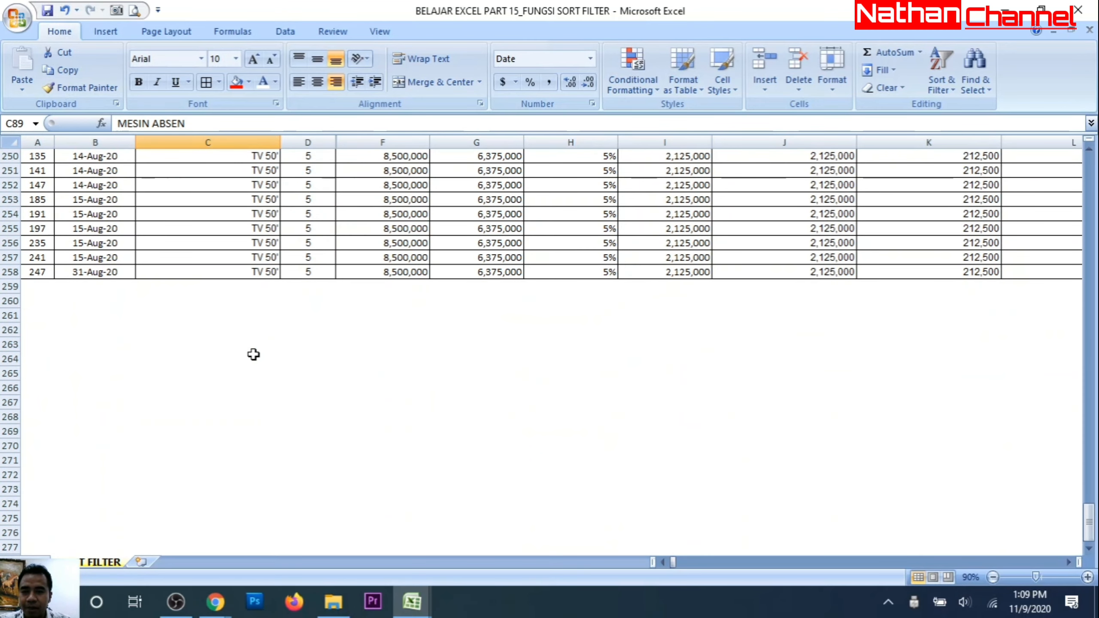
pyautogui.click(253, 272)
pyautogui.moveTo(1088, 523); pyautogui.dragTo(1088, 173)
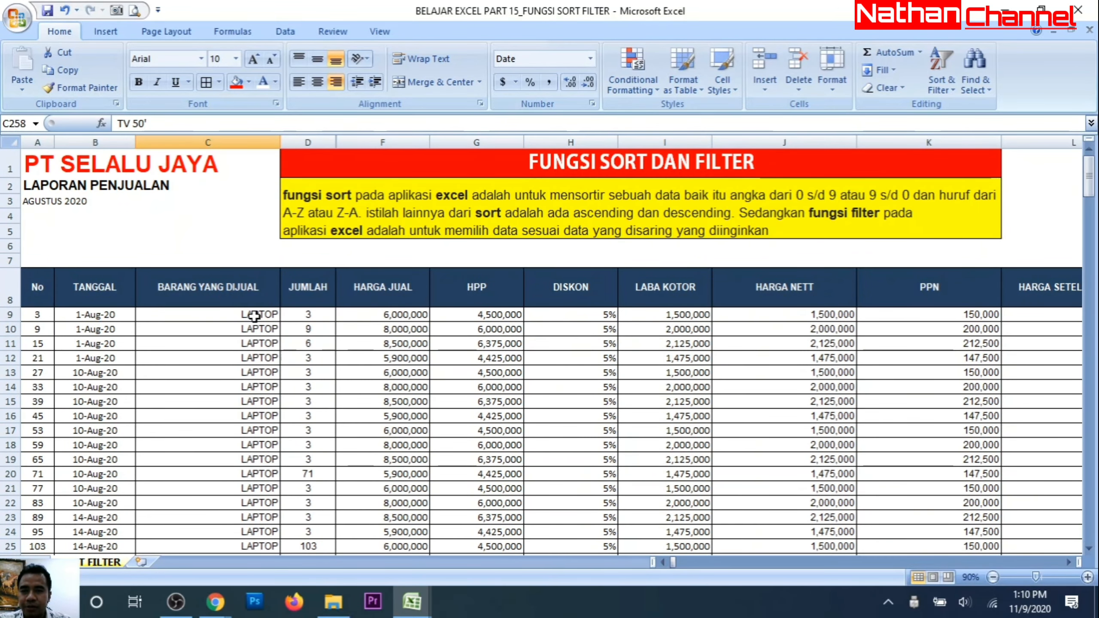
# Apply a custom sort to the sales table by BARANG YANG DIJUAL values in Z to A order
pyautogui.click(255, 315)
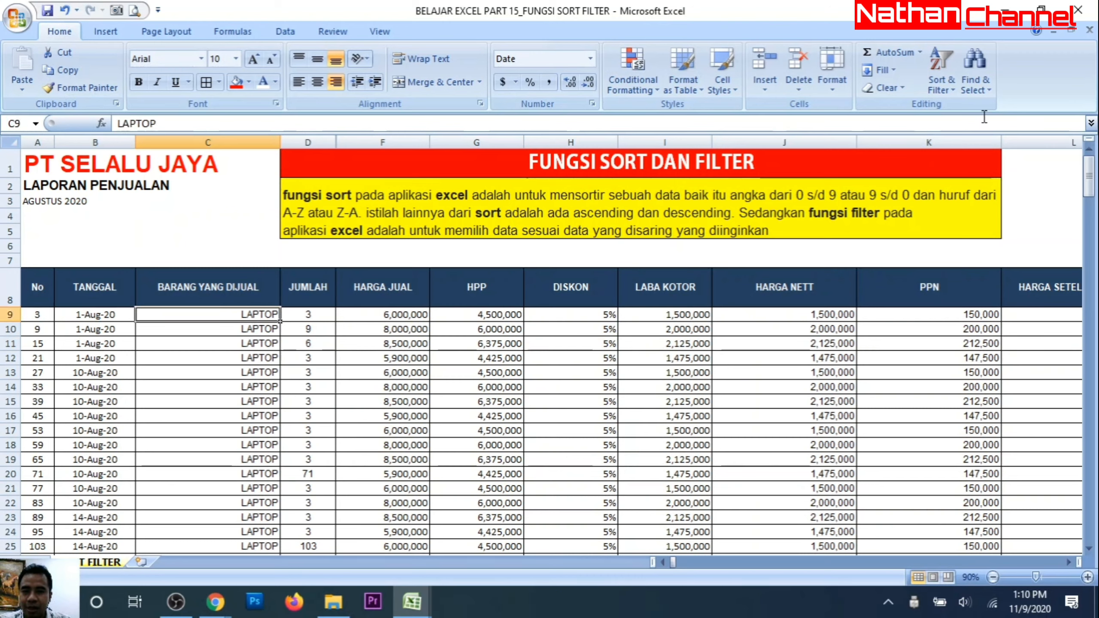
pyautogui.click(946, 88)
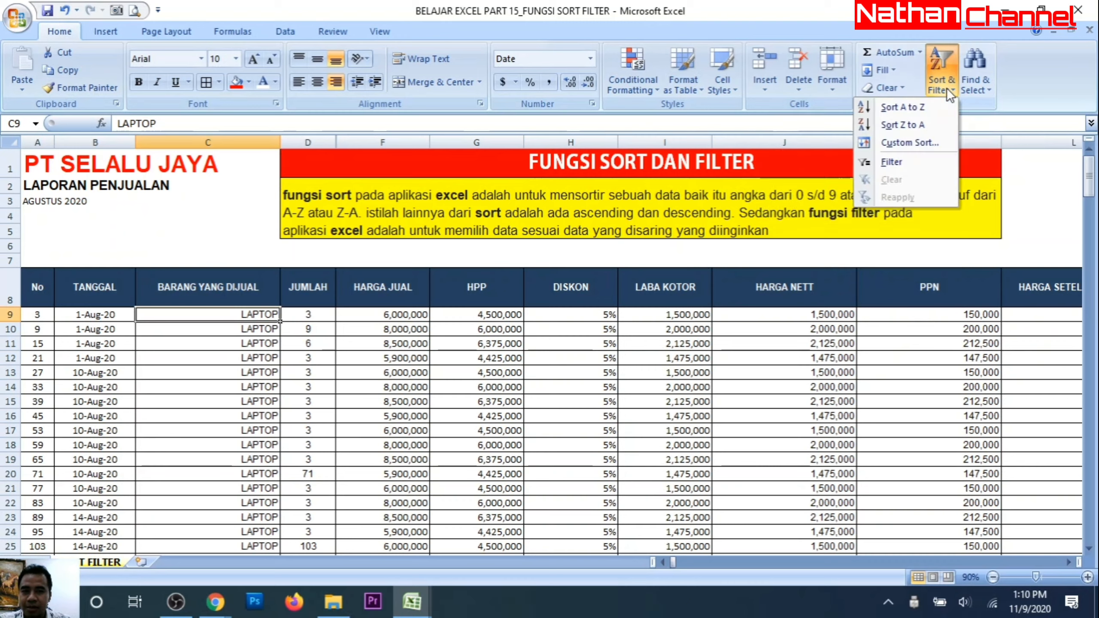
pyautogui.click(928, 140)
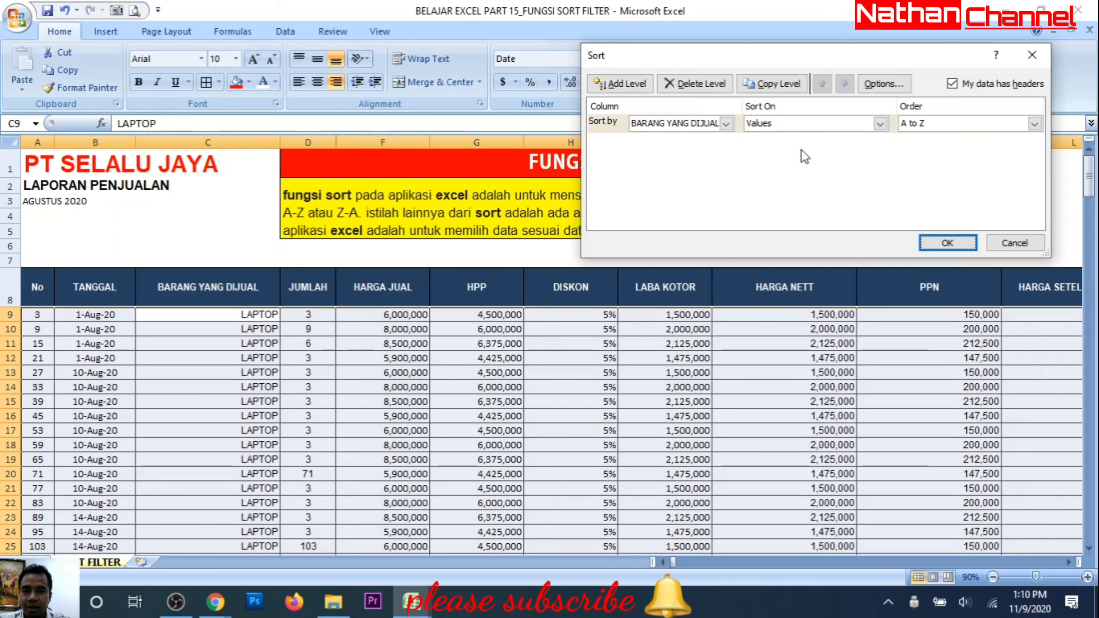
pyautogui.click(727, 123)
pyautogui.click(727, 123)
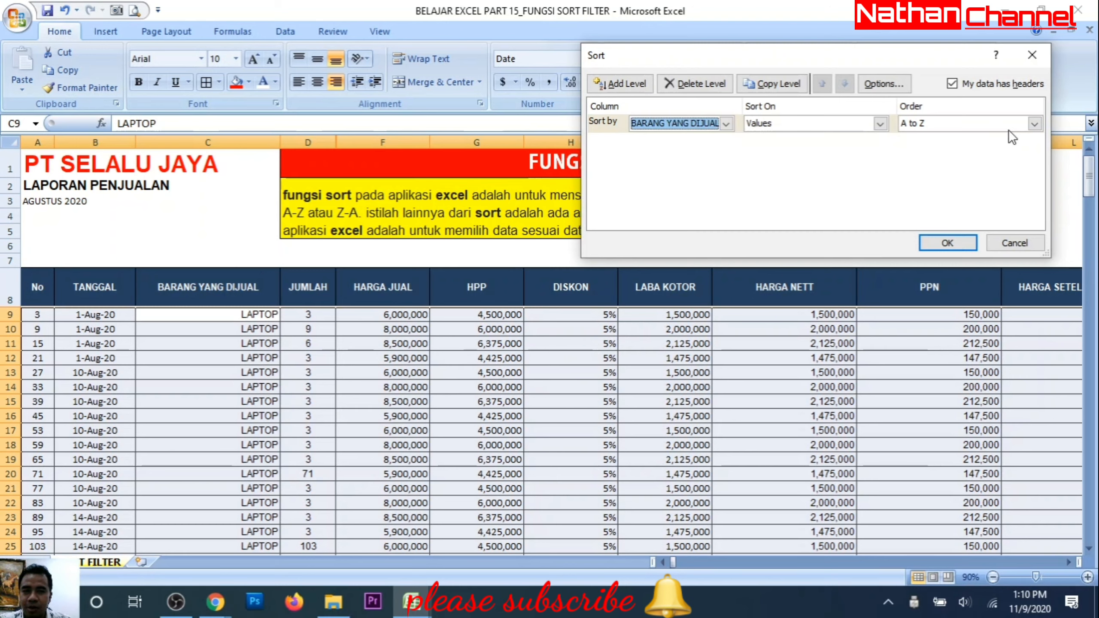
pyautogui.click(1034, 124)
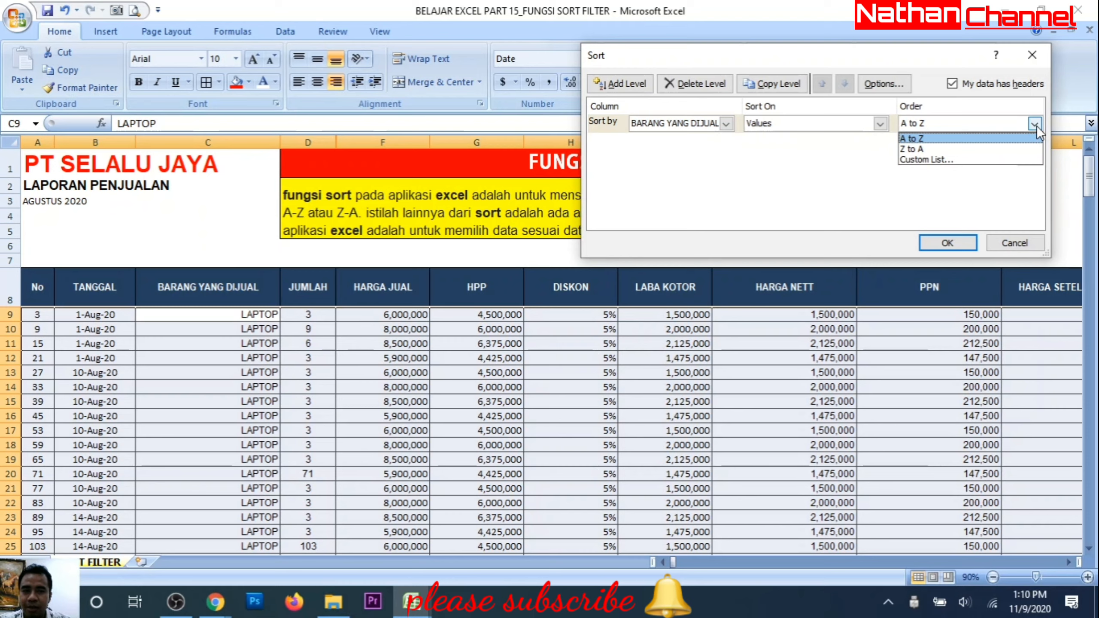
pyautogui.click(937, 150)
pyautogui.click(930, 241)
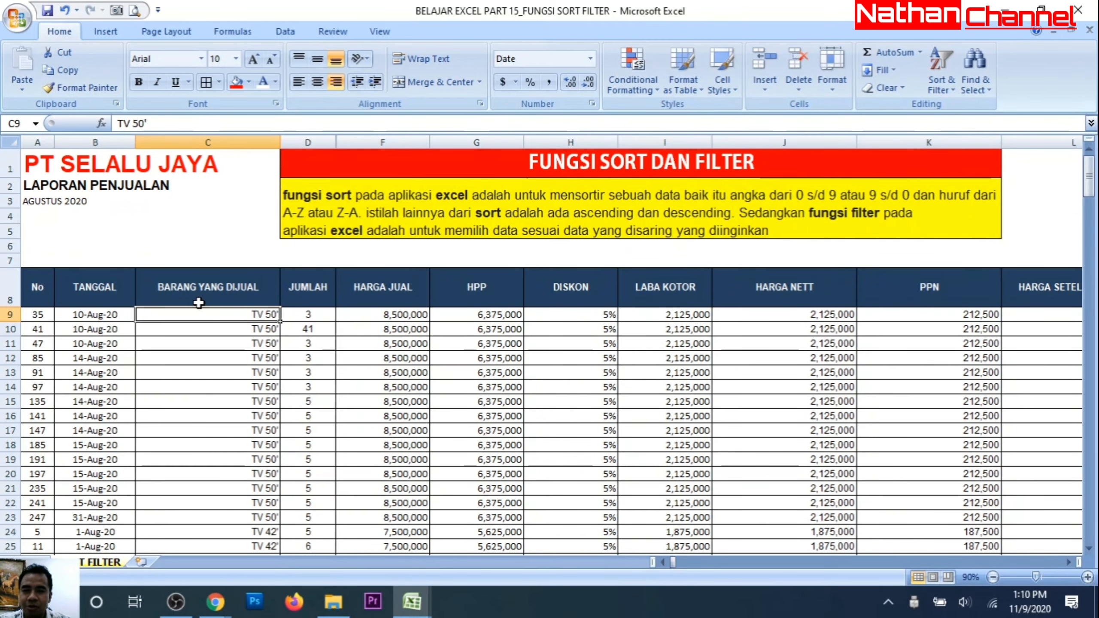
# Examine the sequence of the No column against the item order in BARANG YANG DIJUAL across the sorted rows
pyautogui.click(45, 315)
pyautogui.scroll(-10, 53, 411)
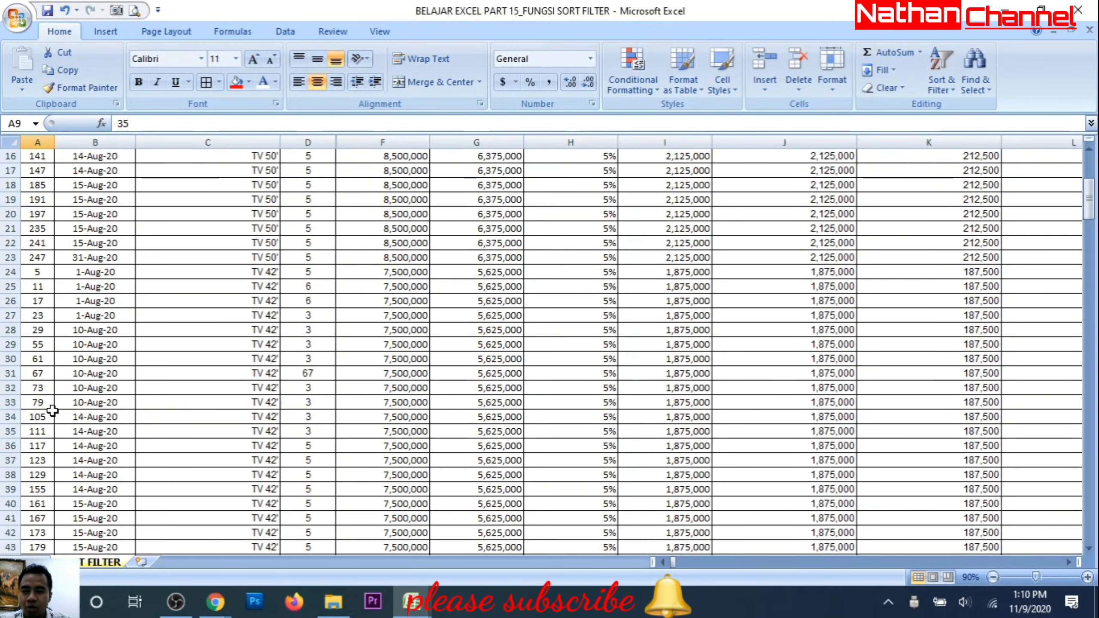
pyautogui.scroll(-16, 53, 410)
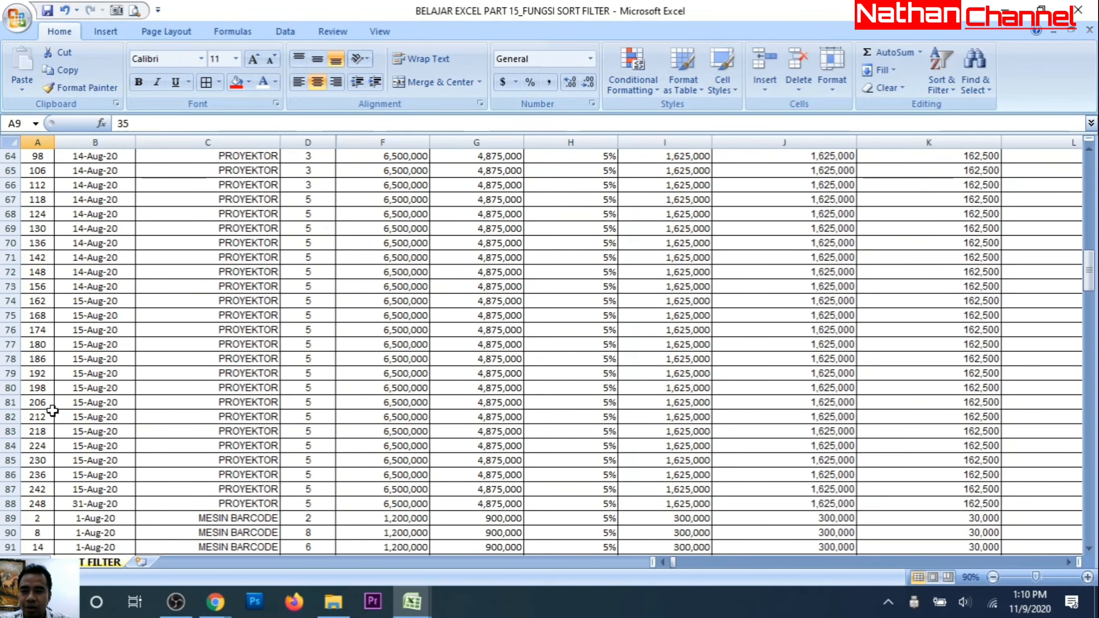
pyautogui.click(38, 302)
pyautogui.scroll(-6, 30, 359)
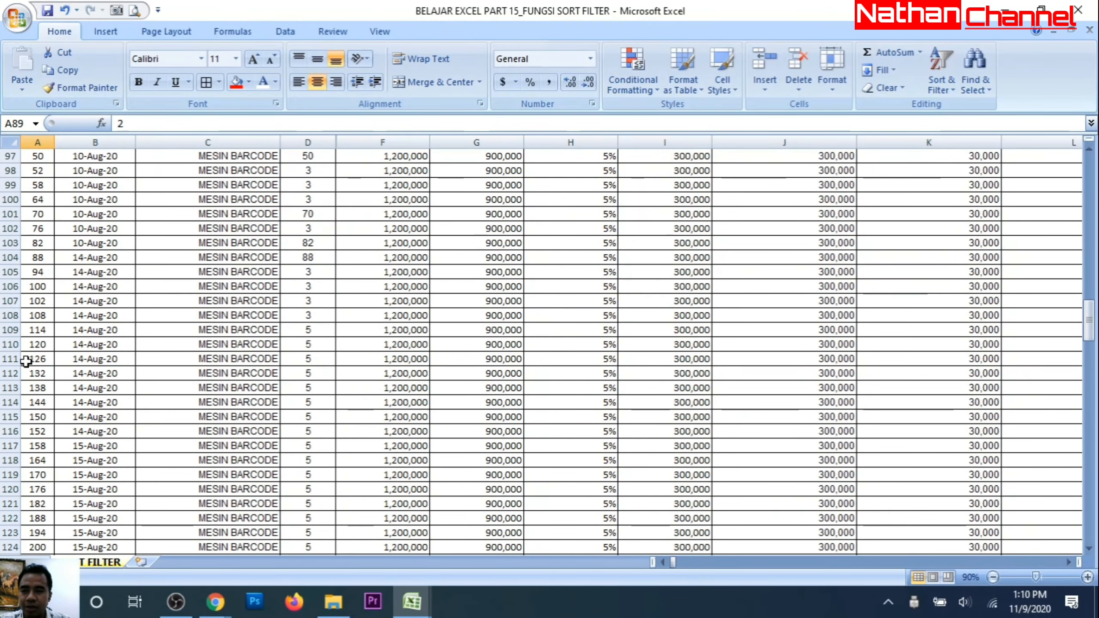
pyautogui.scroll(7, 30, 358)
pyautogui.scroll(20, 533, 444)
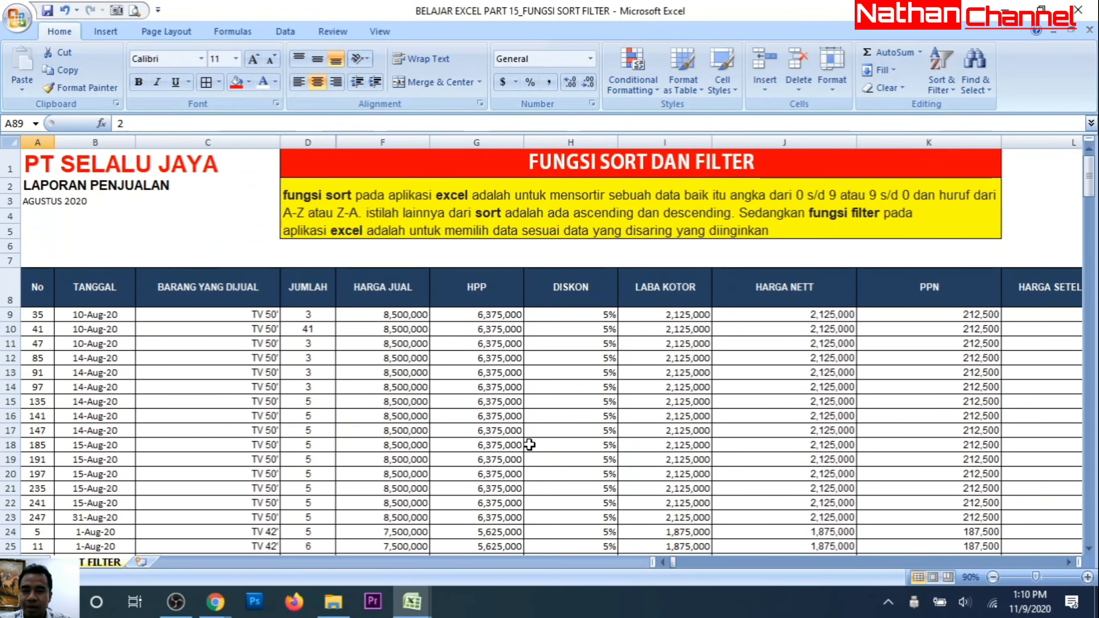
pyautogui.click(206, 327)
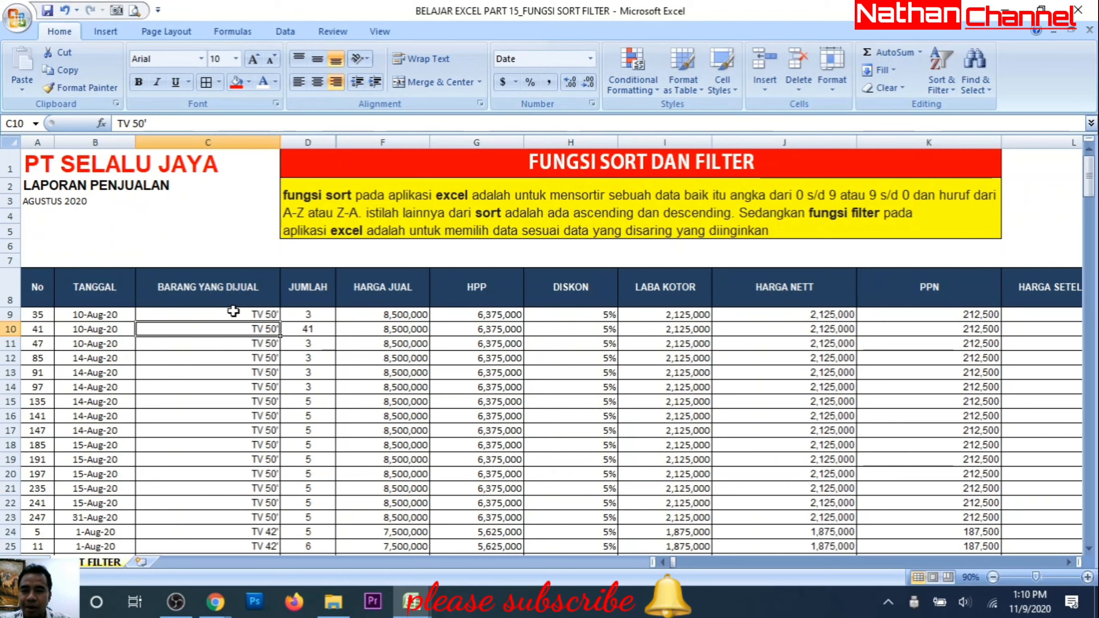
pyautogui.click(233, 311)
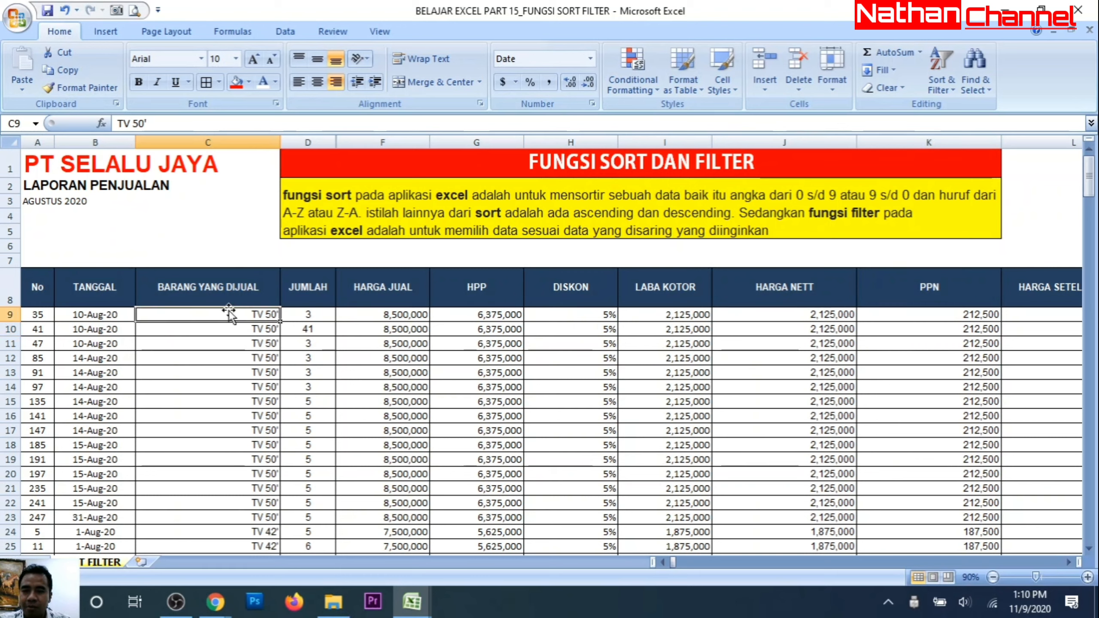
pyautogui.click(40, 314)
pyautogui.click(204, 314)
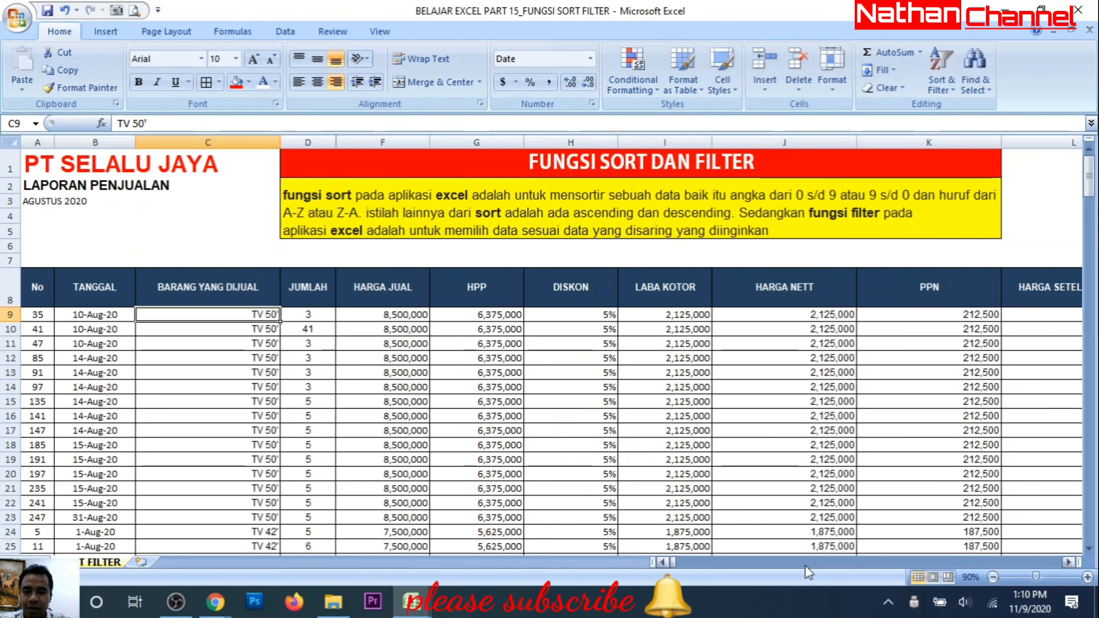
# Look across the remaining table columns through NAMA SALES, ALAMAT and KETERANGAN, and return to the first column
pyautogui.click(1067, 562)
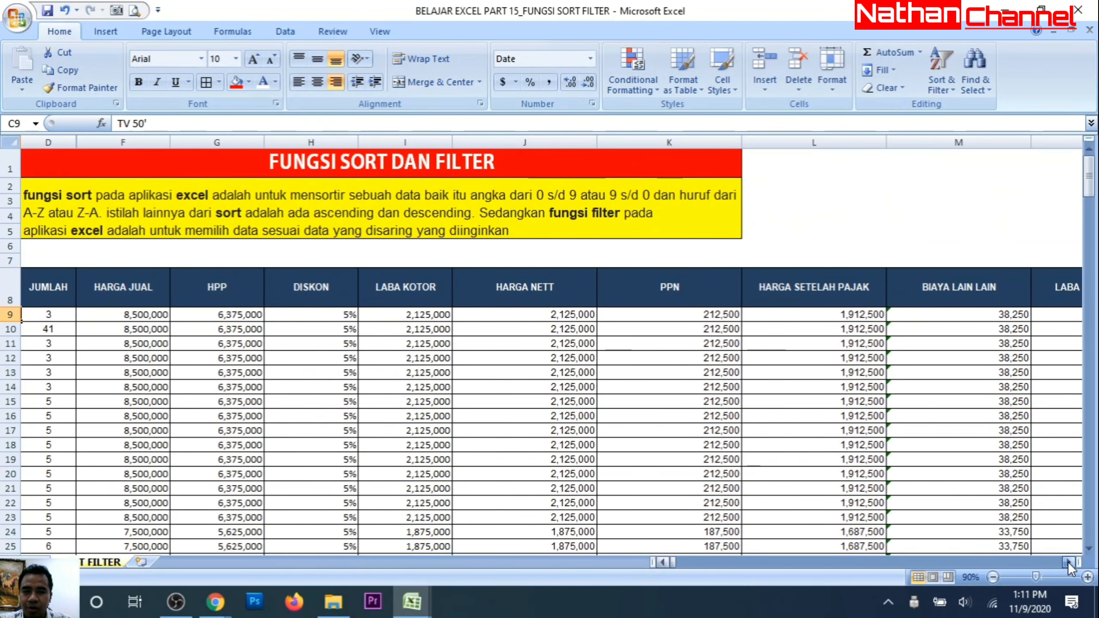
pyautogui.click(1067, 562)
pyautogui.click(1067, 562)
pyautogui.click(1068, 562)
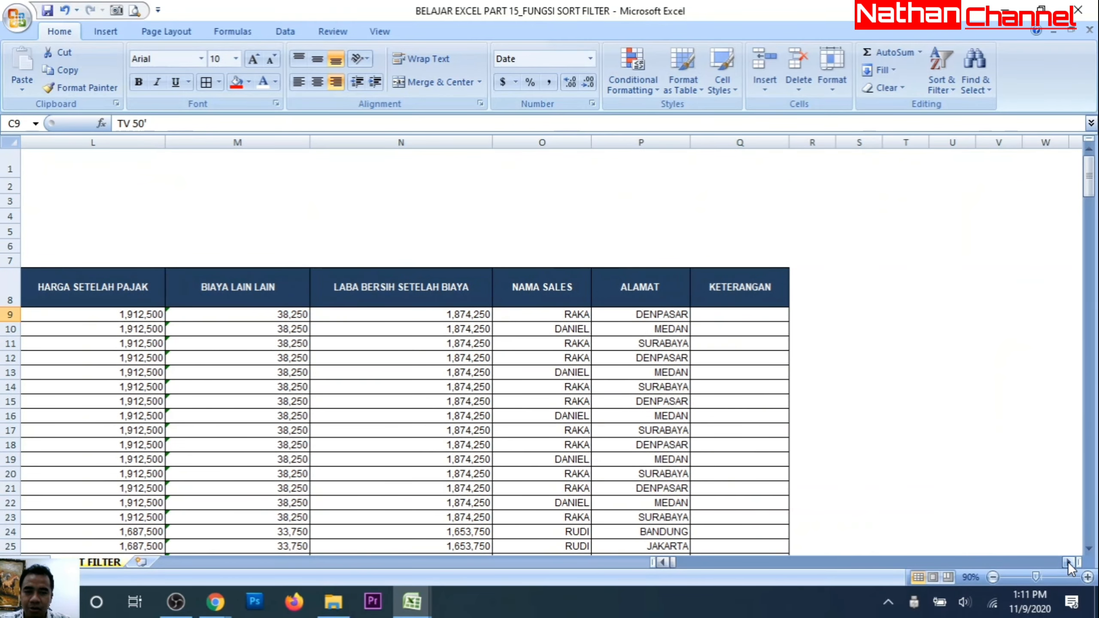
pyautogui.click(662, 562)
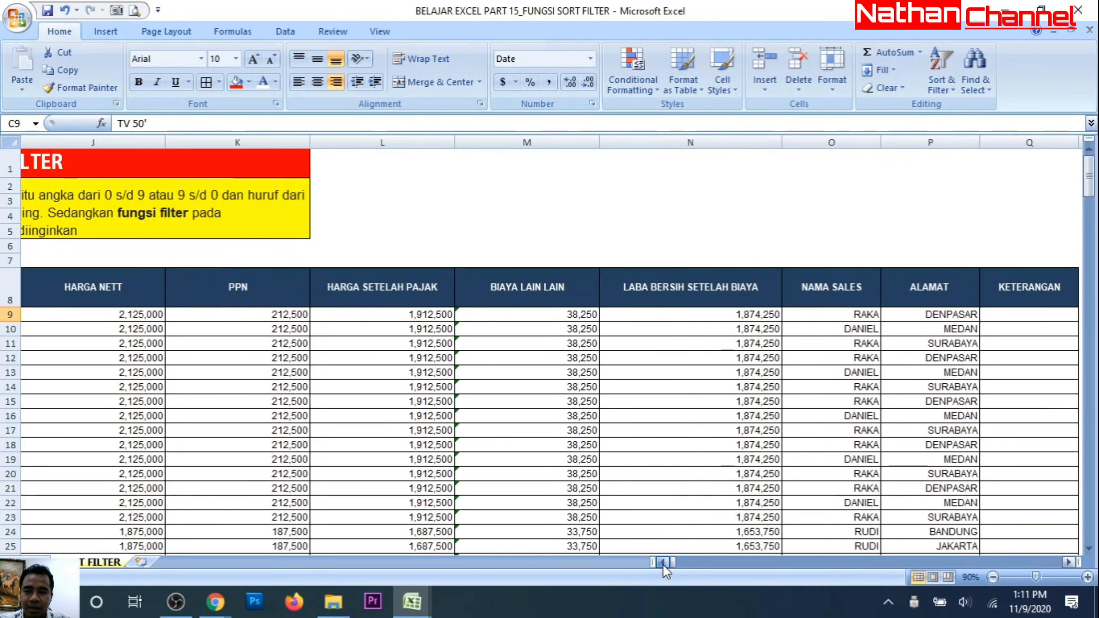
pyautogui.click(662, 562)
pyautogui.click(663, 562)
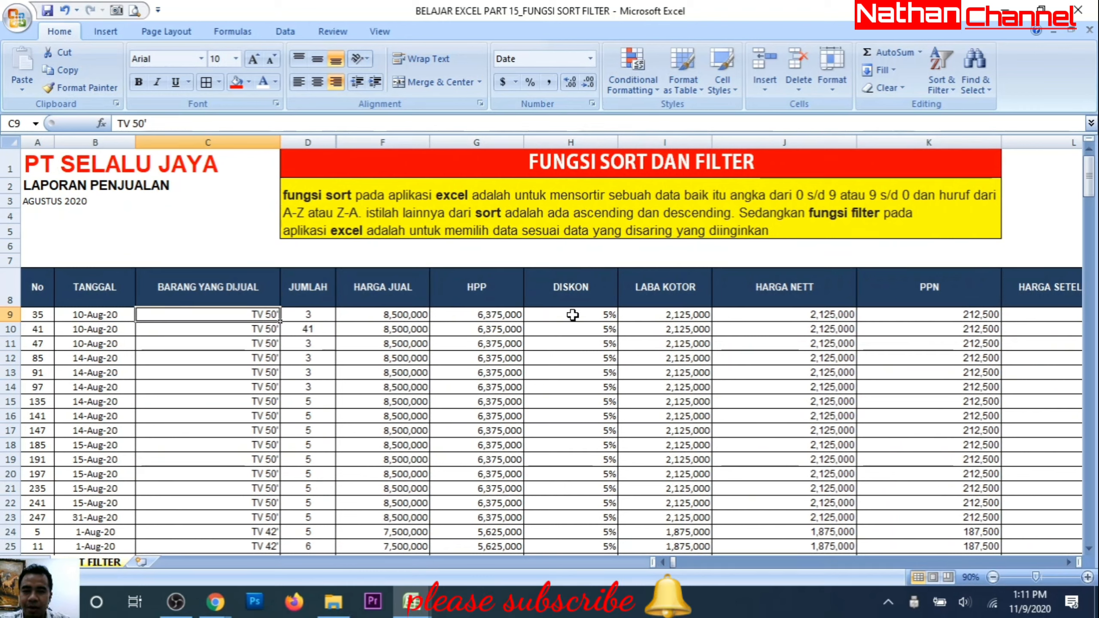
# Apply a custom sort to the sales table by No values in Smallest to Largest order
pyautogui.click(947, 87)
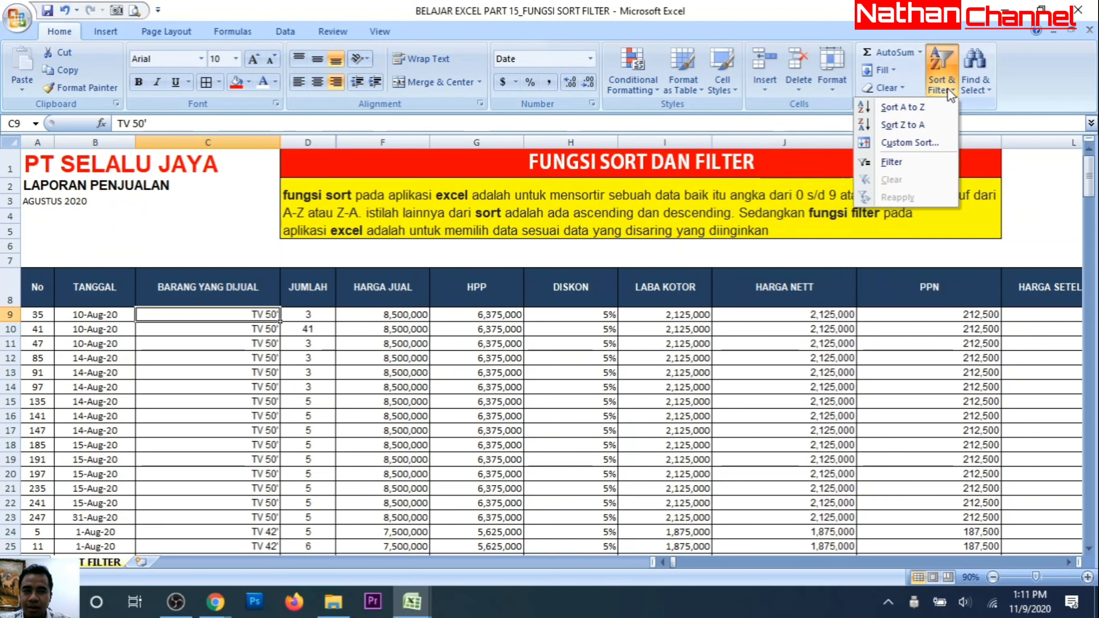
pyautogui.click(920, 142)
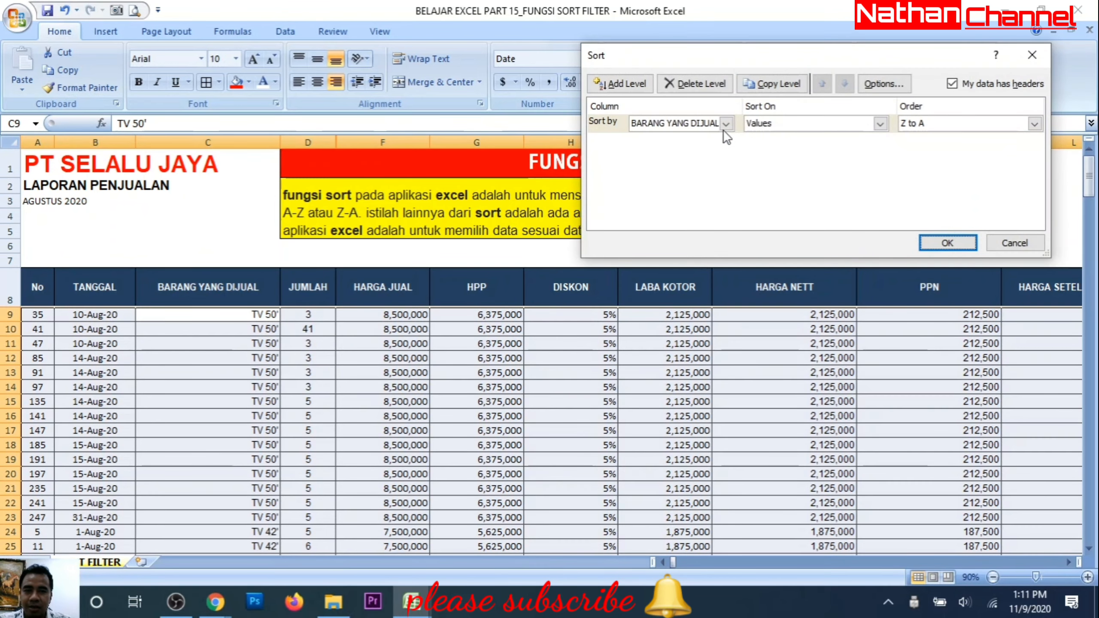
pyautogui.click(727, 124)
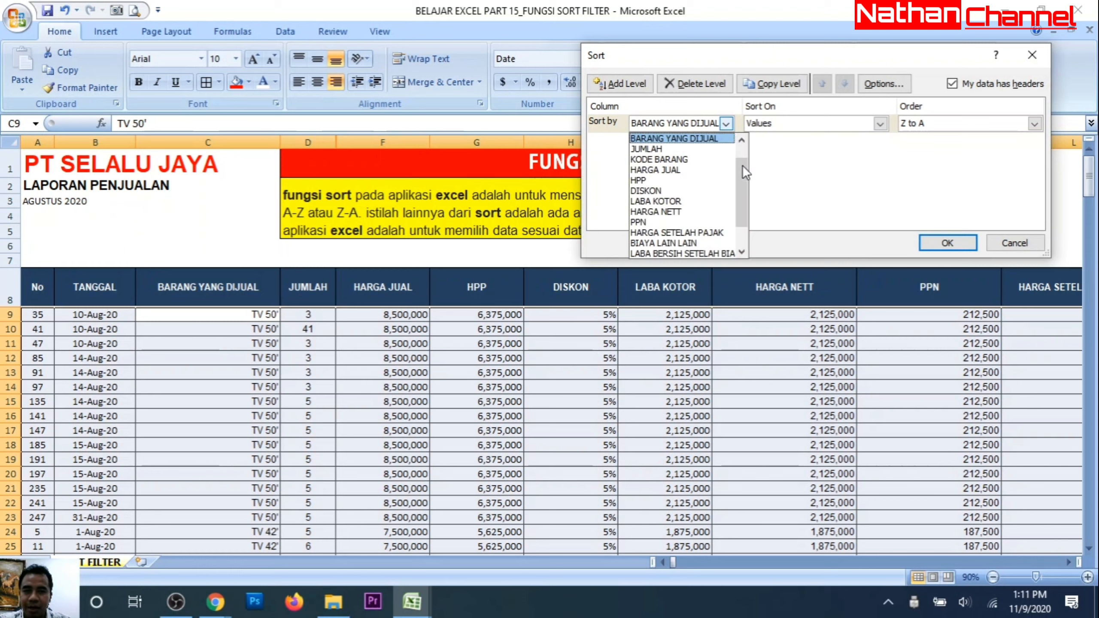
pyautogui.moveTo(742, 164); pyautogui.dragTo(748, 140)
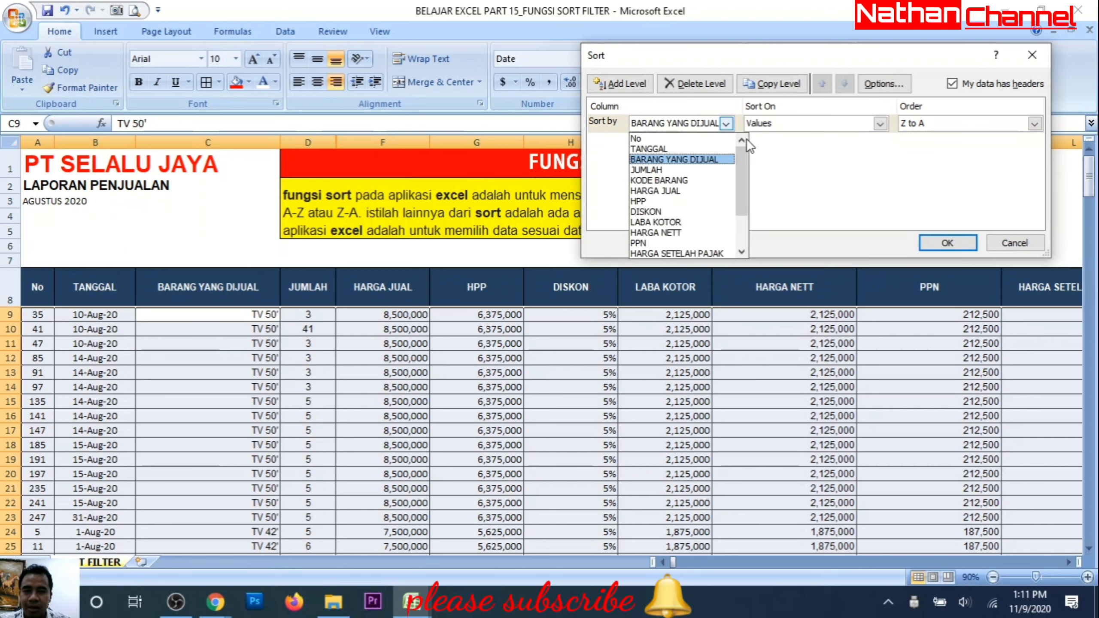
pyautogui.click(719, 139)
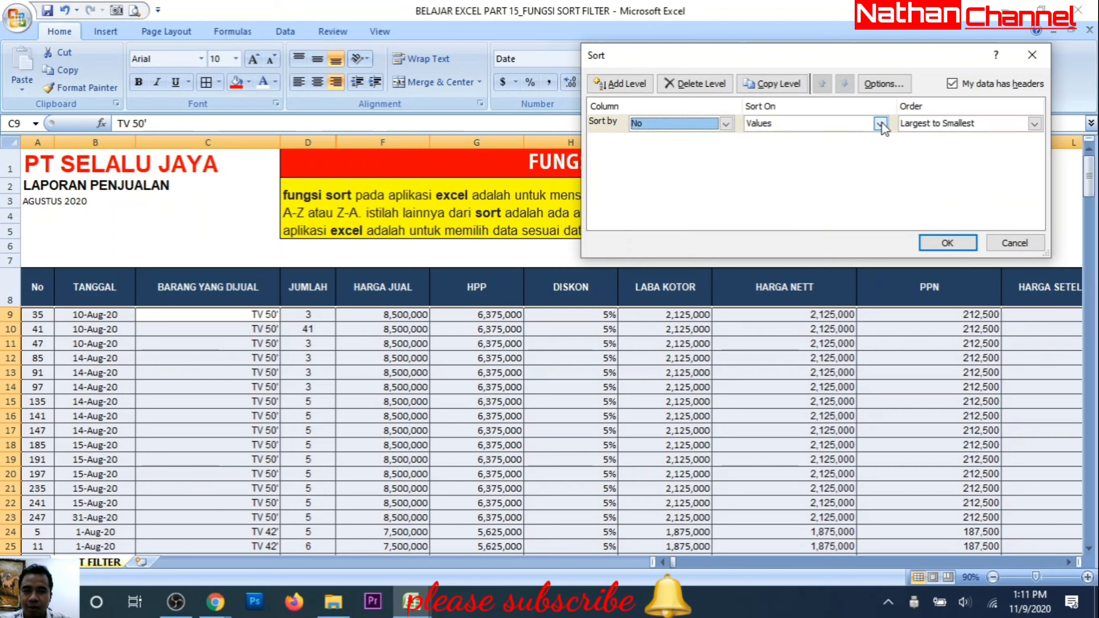
pyautogui.click(1038, 122)
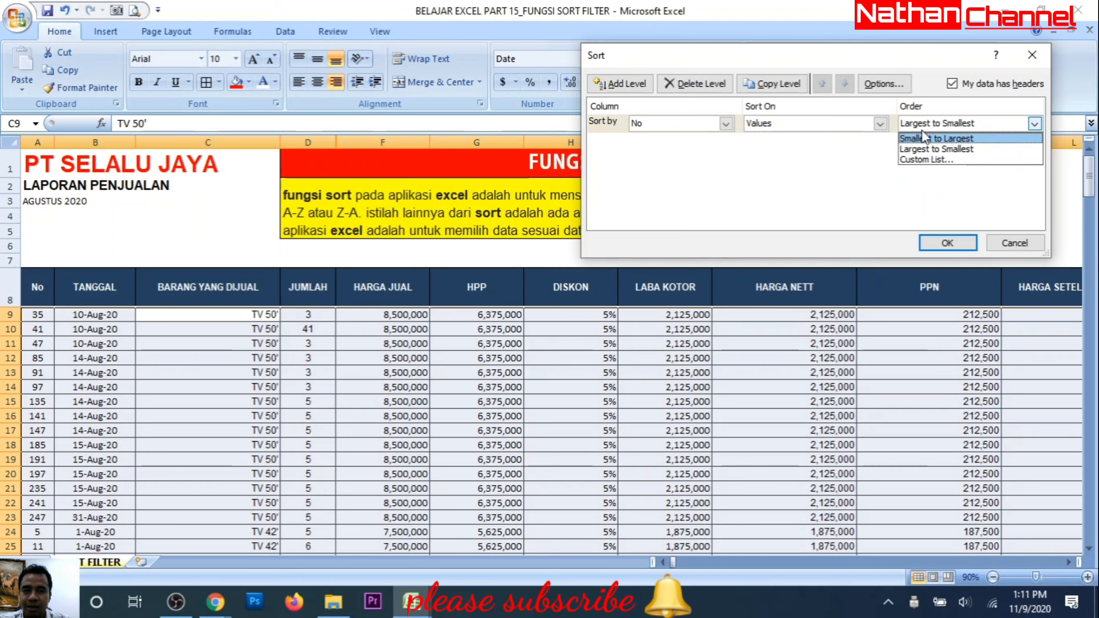
pyautogui.click(977, 142)
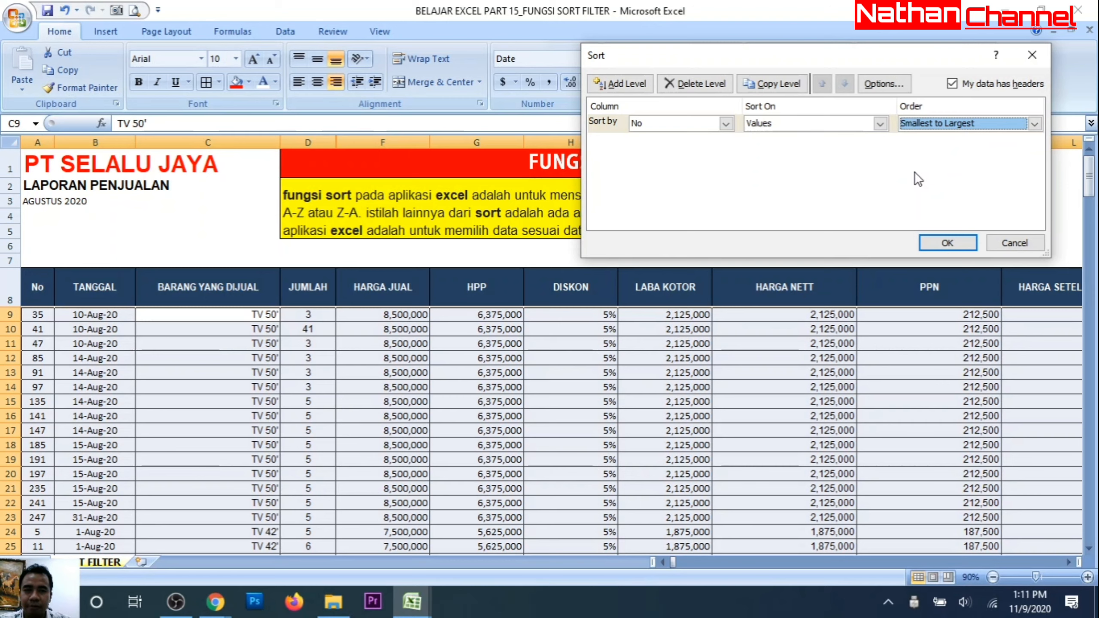
pyautogui.click(885, 126)
pyautogui.click(885, 127)
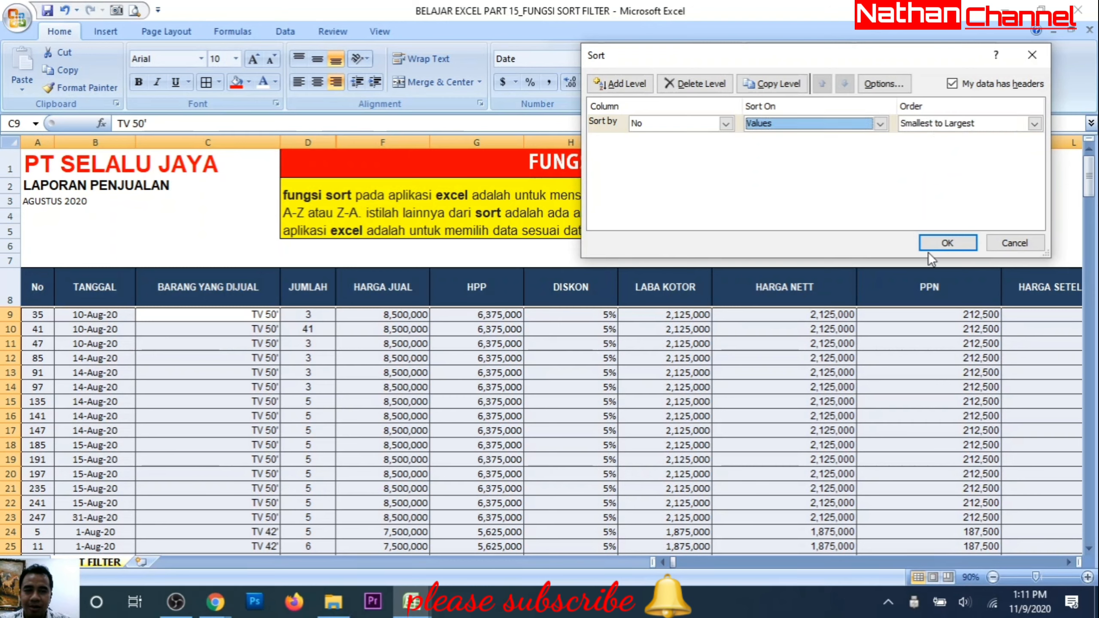
pyautogui.click(947, 242)
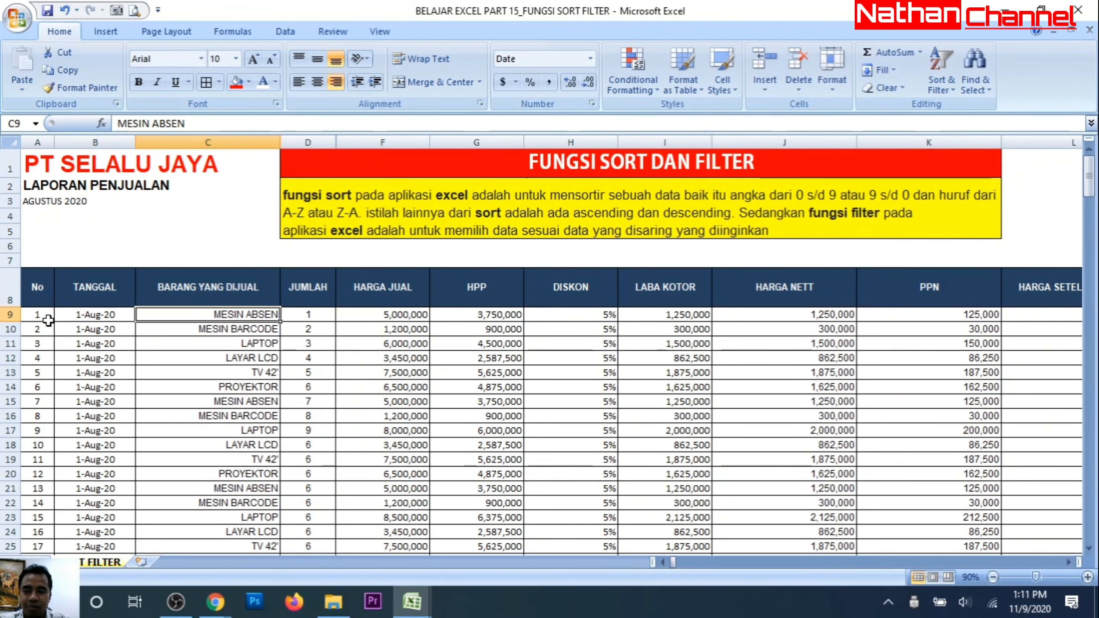
# Examine the sorted rows from the No column across to KETERANGAN, and return to the first column
pyautogui.click(26, 315)
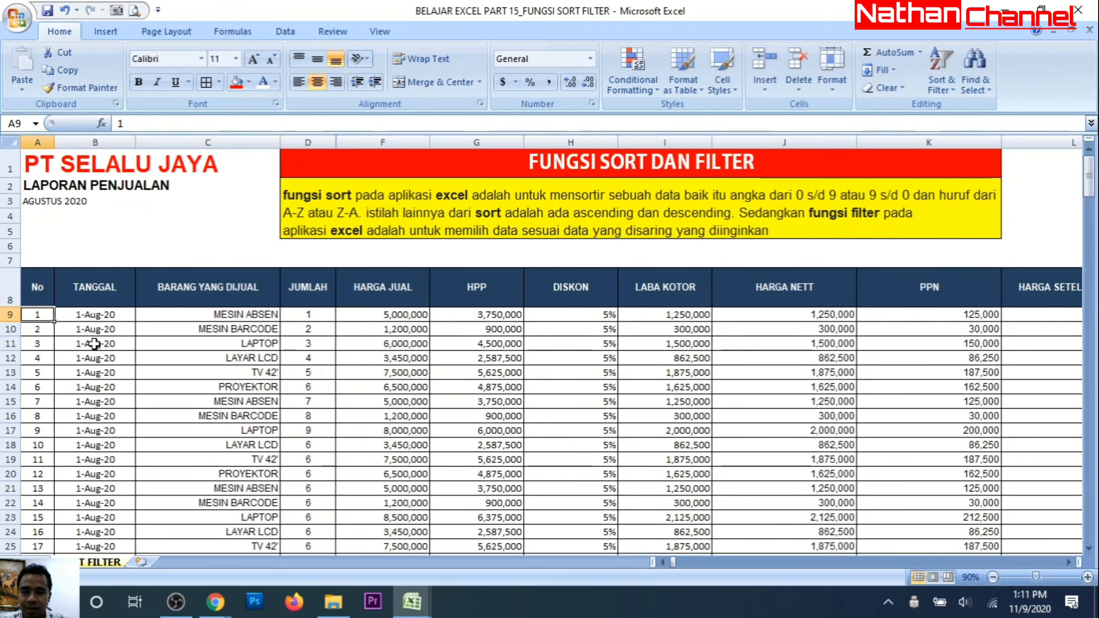
pyautogui.click(186, 319)
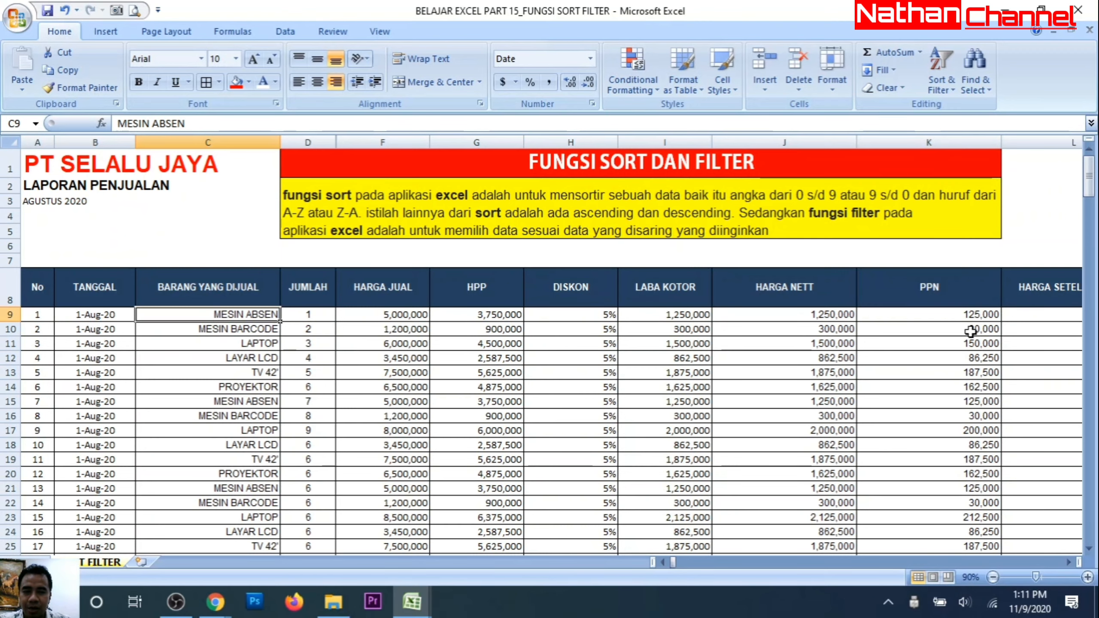
pyautogui.scroll(-1, 240, 406)
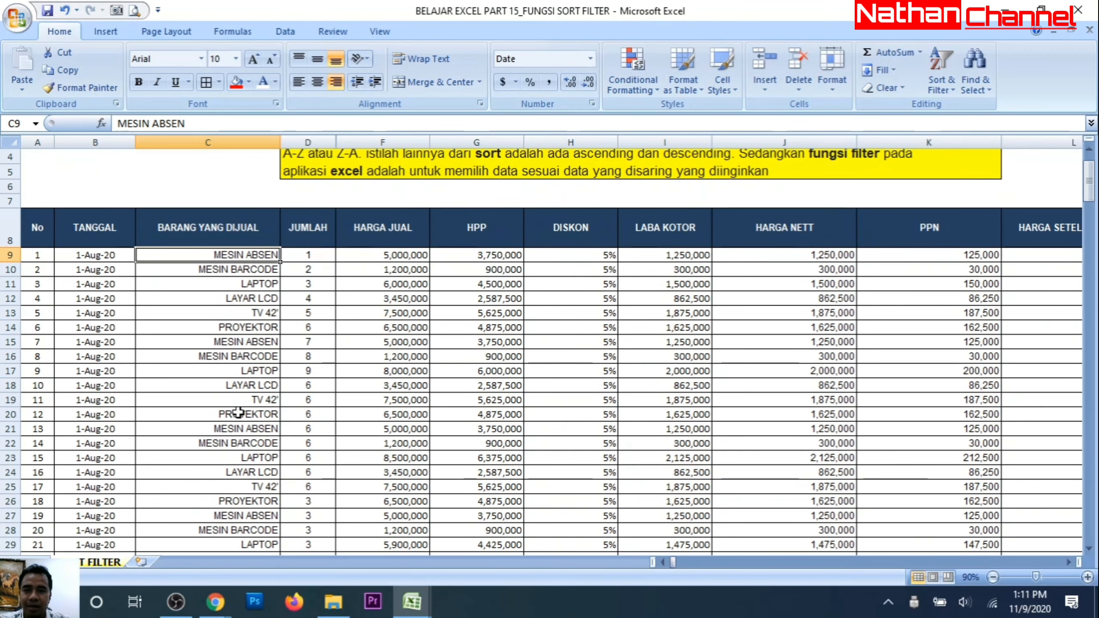
pyautogui.scroll(1, 738, 480)
pyautogui.moveTo(673, 564); pyautogui.dragTo(658, 566)
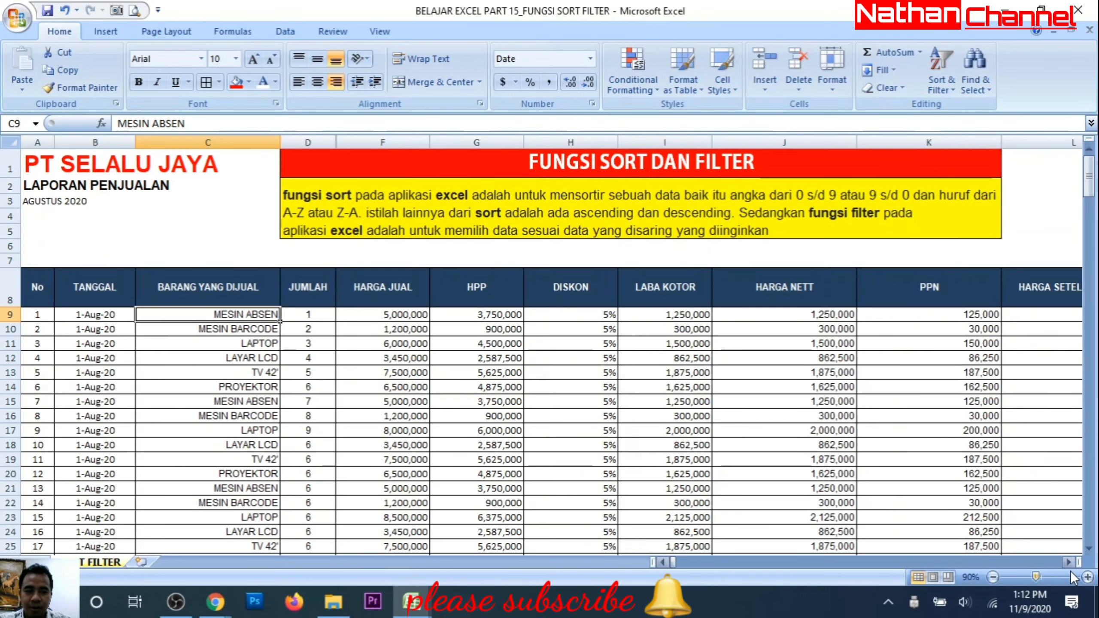
pyautogui.moveTo(1069, 563); pyautogui.dragTo(1069, 563)
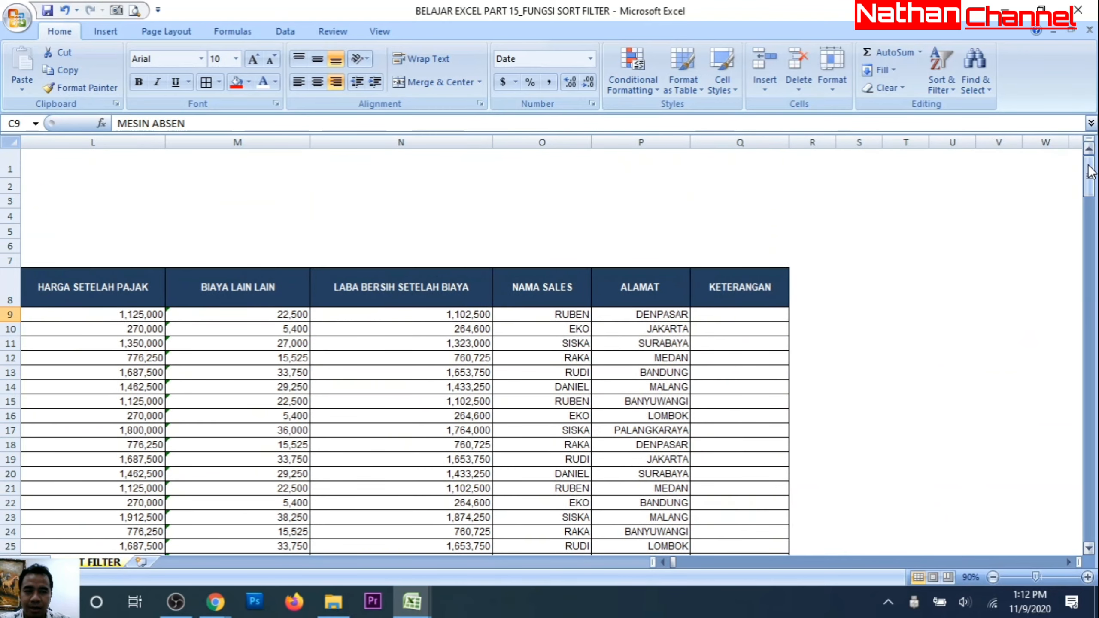
pyautogui.click(663, 562)
pyautogui.click(663, 562)
pyautogui.moveTo(666, 563); pyautogui.dragTo(666, 563)
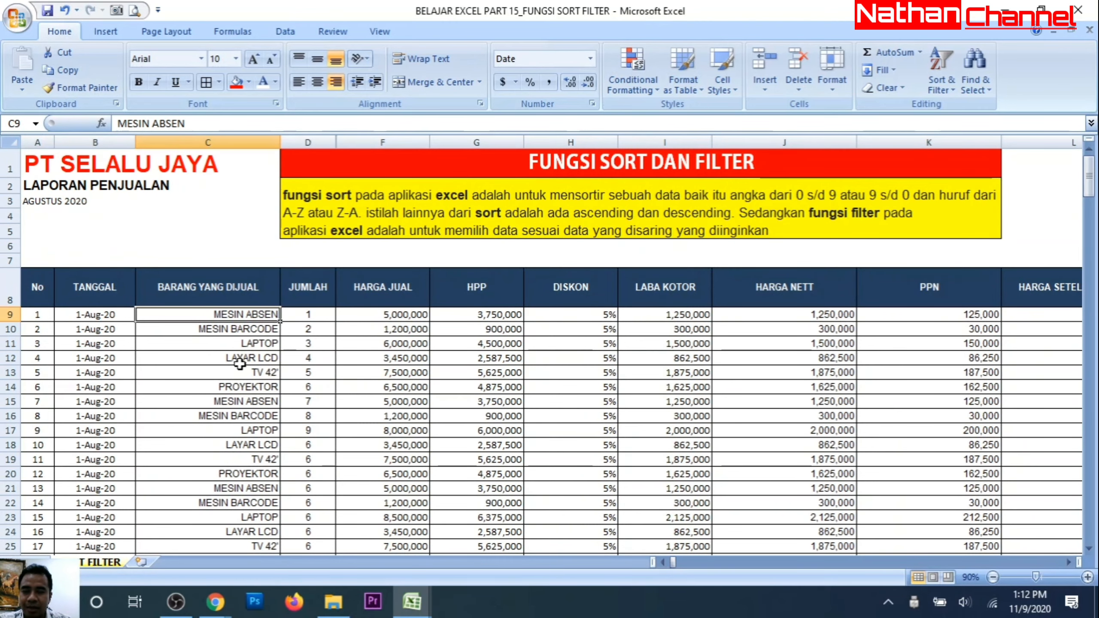
# Look through the BARANG YANG DIJUAL items down to the last sales row, and return to the first rows
pyautogui.click(242, 295)
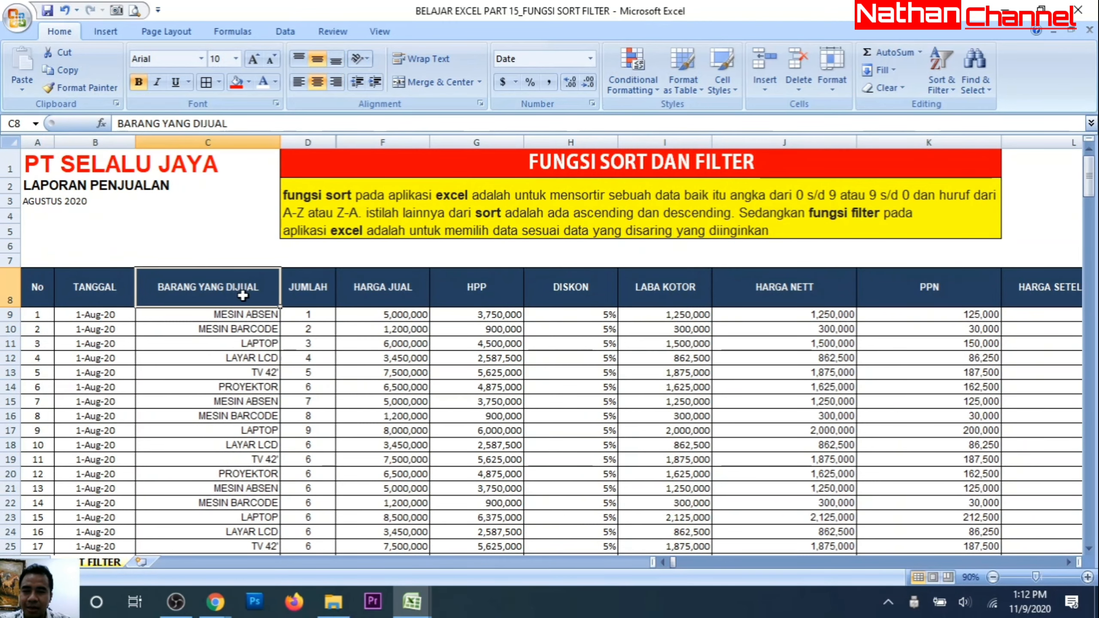
pyautogui.scroll(-15, 222, 365)
pyautogui.scroll(-20, 222, 368)
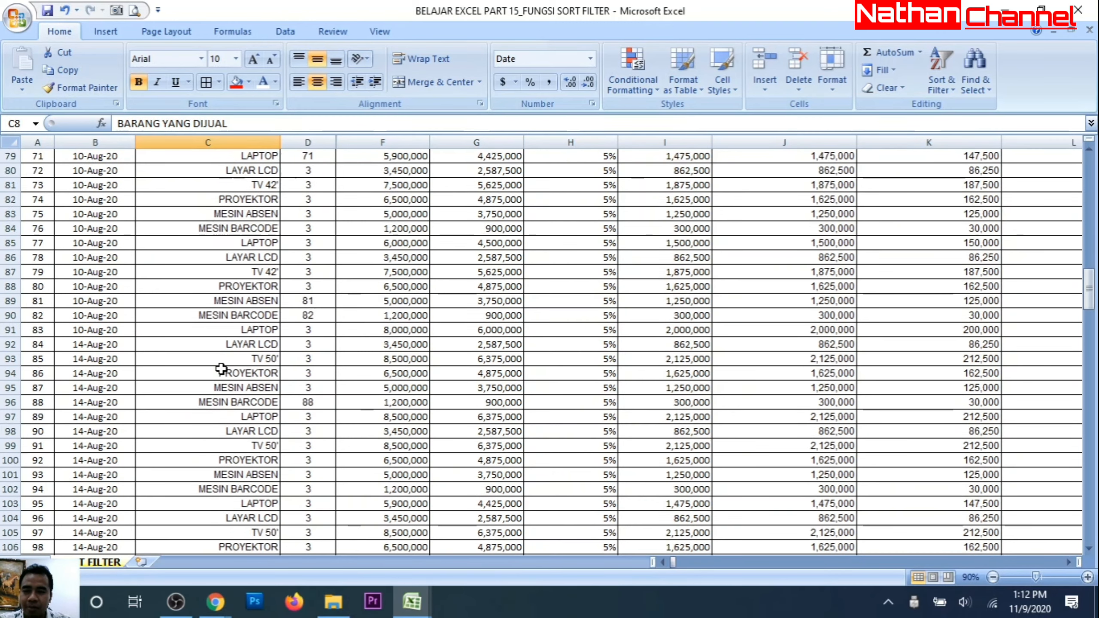
pyautogui.scroll(-20, 221, 369)
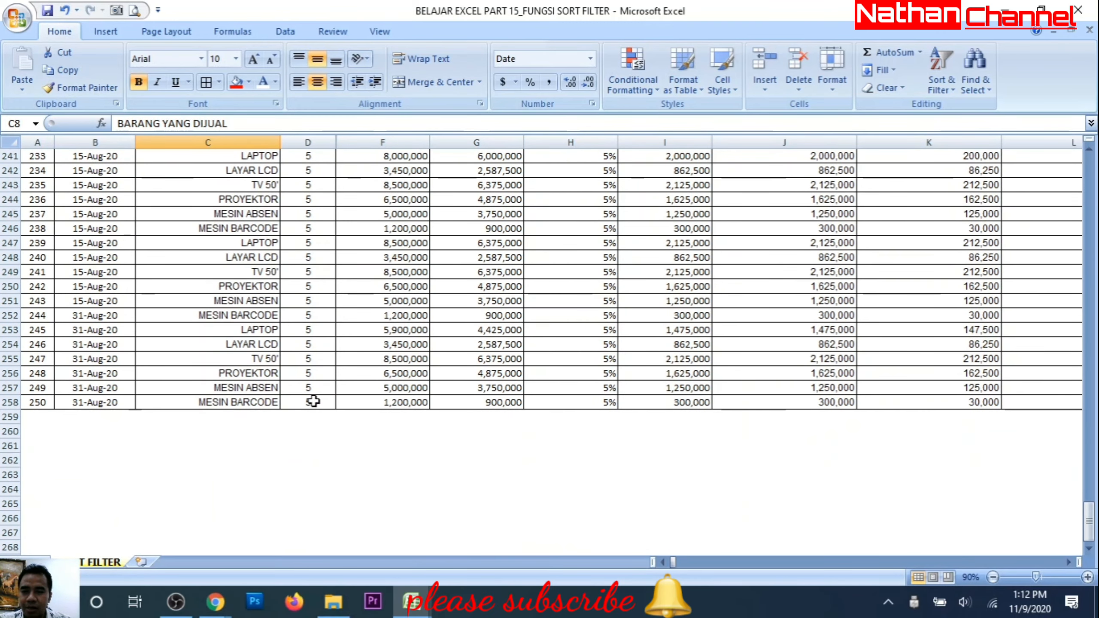
pyautogui.scroll(20, 467, 414)
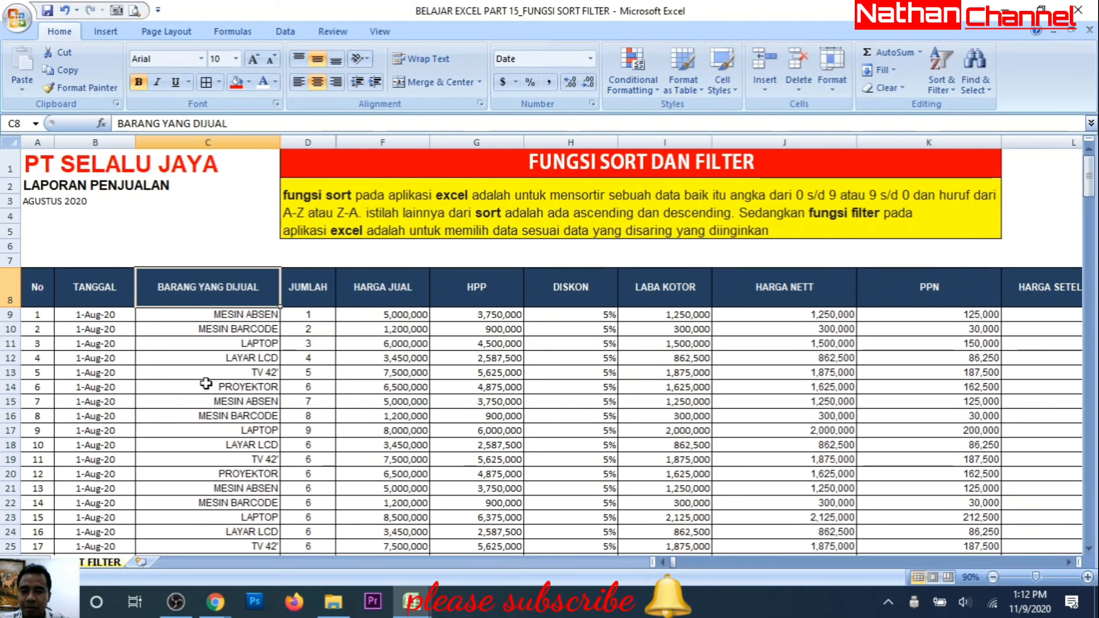
pyautogui.click(221, 385)
pyautogui.click(221, 372)
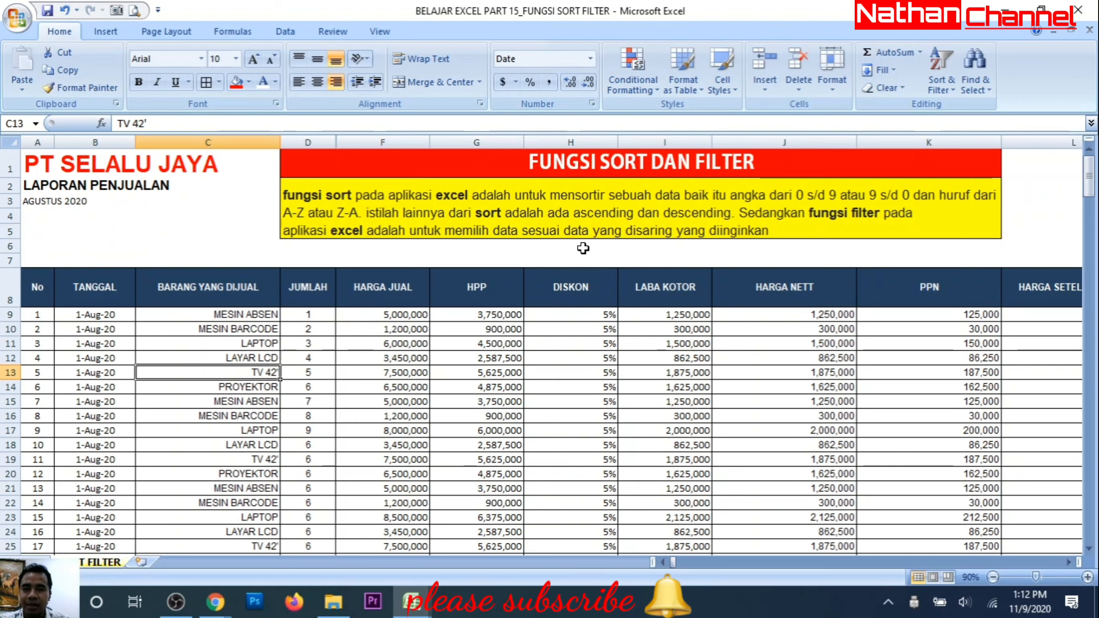
pyautogui.click(436, 403)
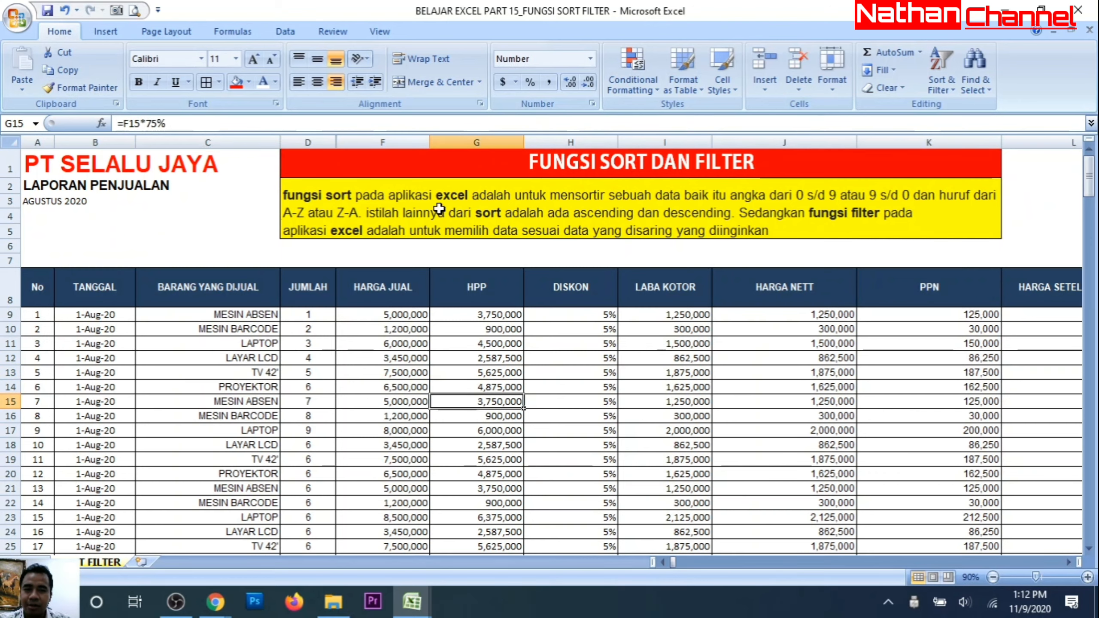
# Turn on filtering for the sales table's header row and open the BARANG YANG DIJUAL filter options
pyautogui.click(175, 288)
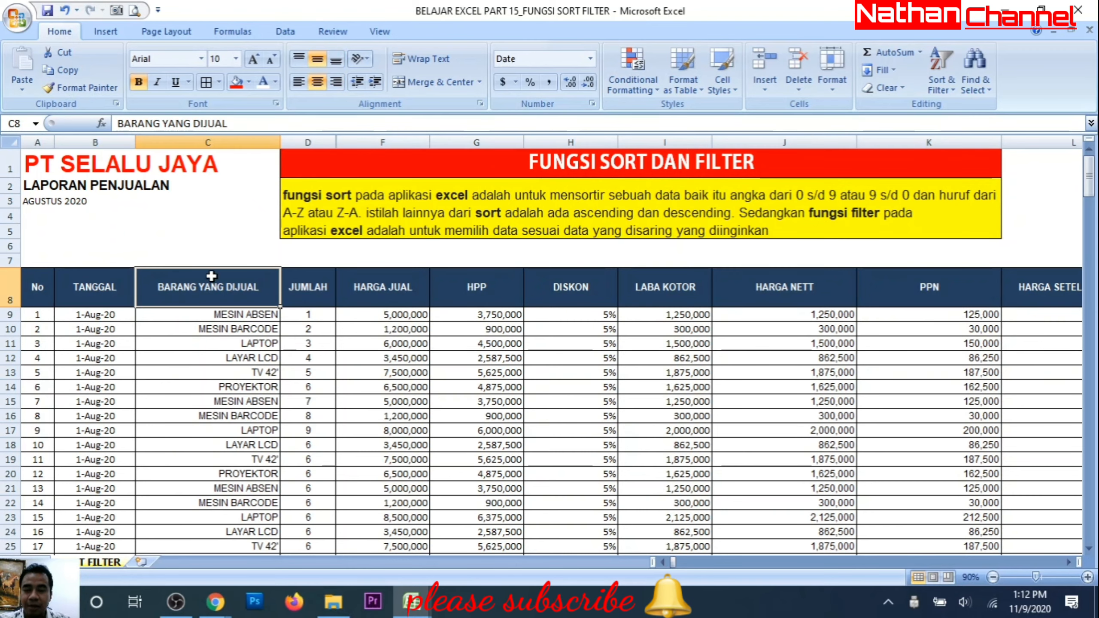
pyautogui.click(942, 81)
pyautogui.click(956, 164)
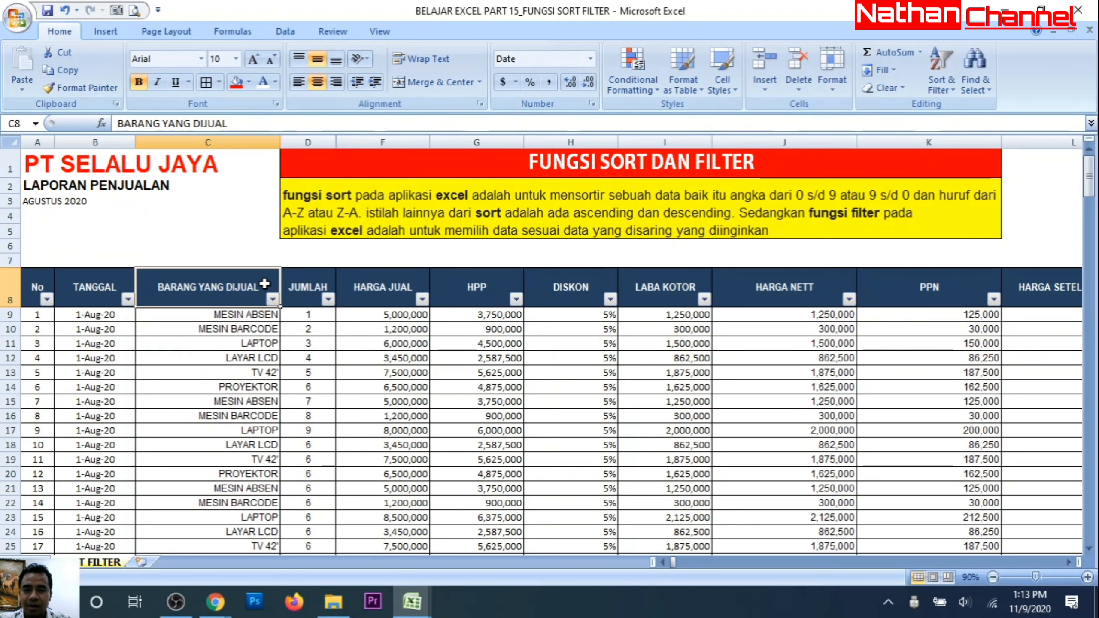
pyautogui.click(273, 300)
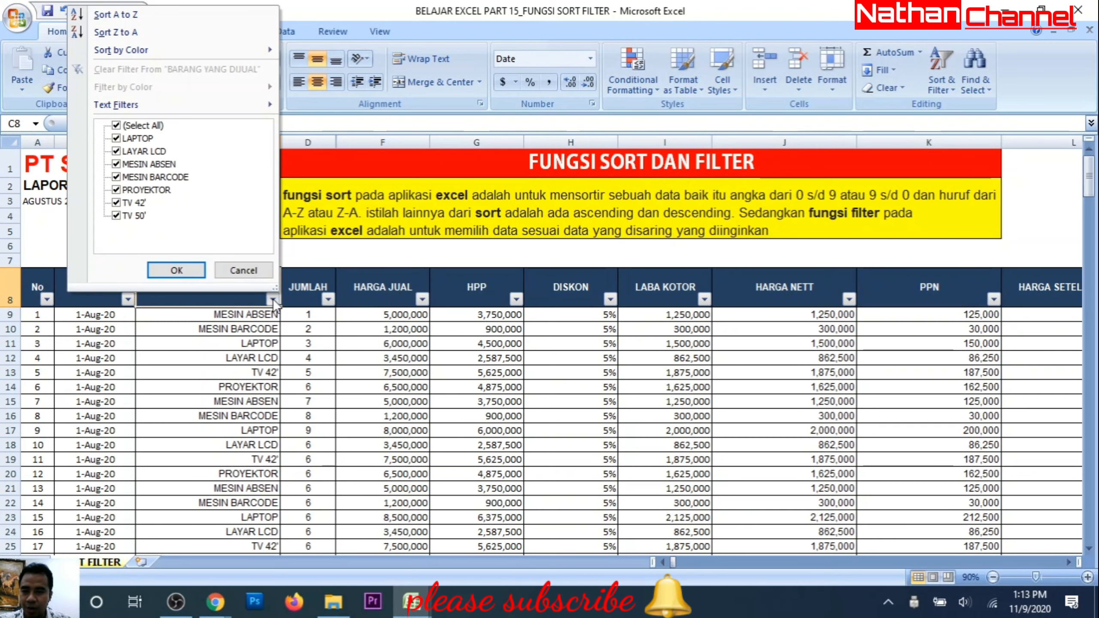